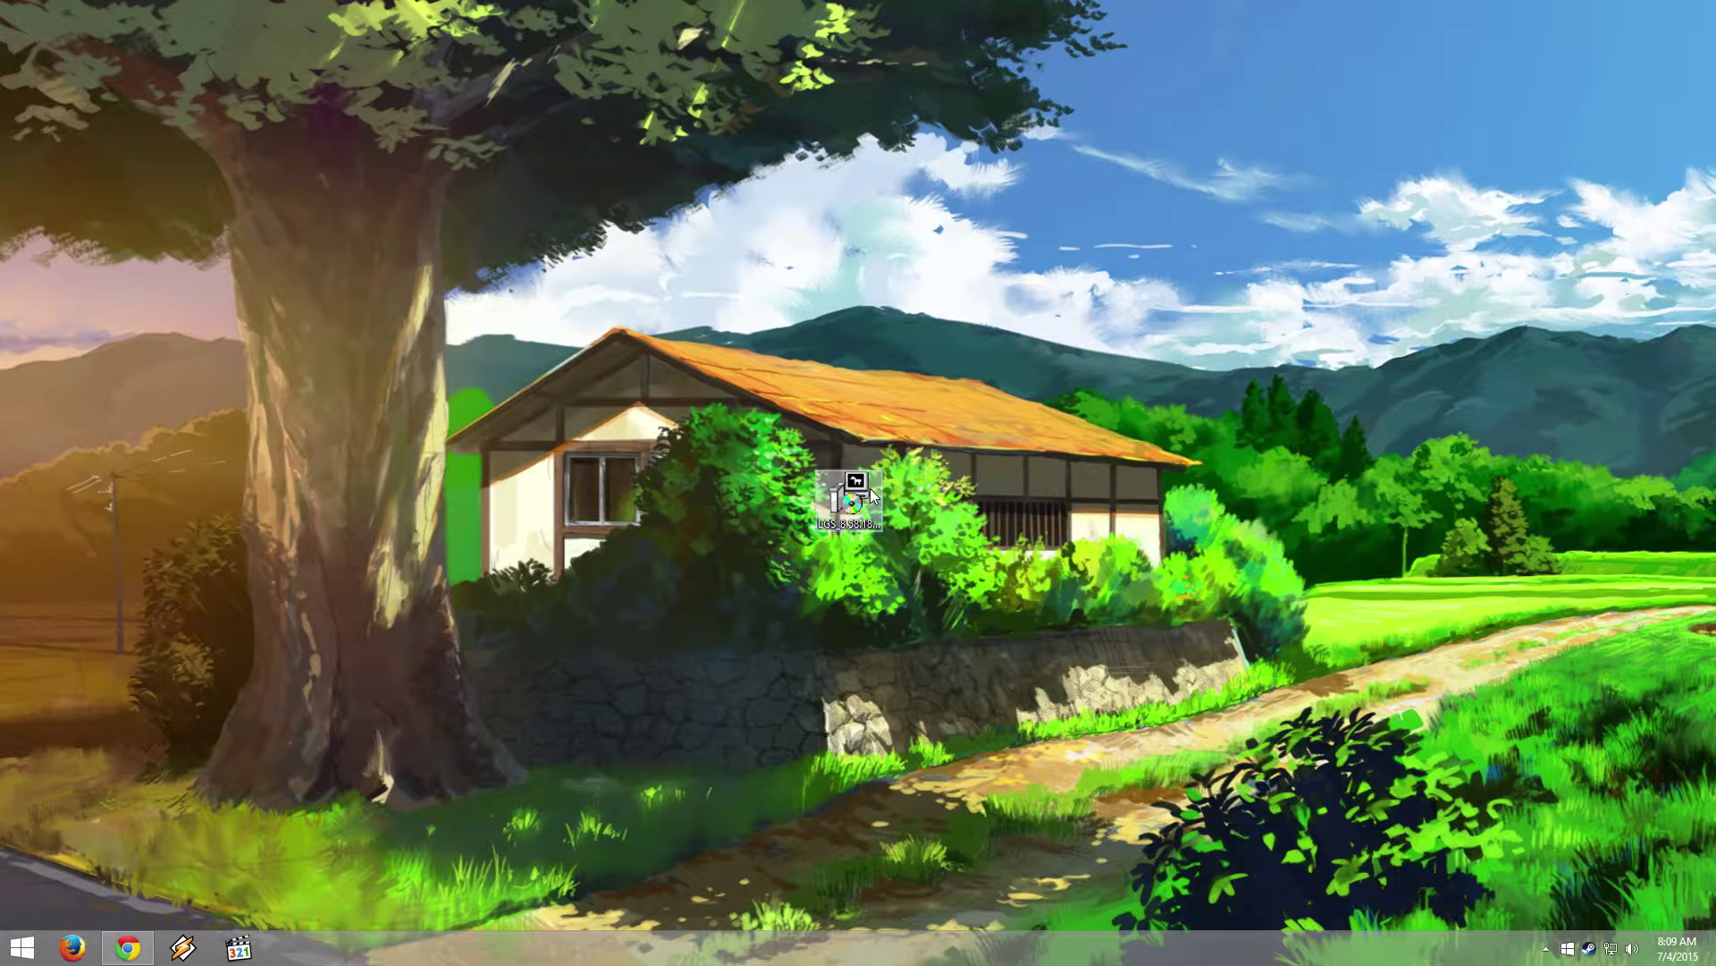
# Run the Logitech Gaming Software installer to completion and open it showing the G510 keyboard
pyautogui.doubleClick(870, 488)
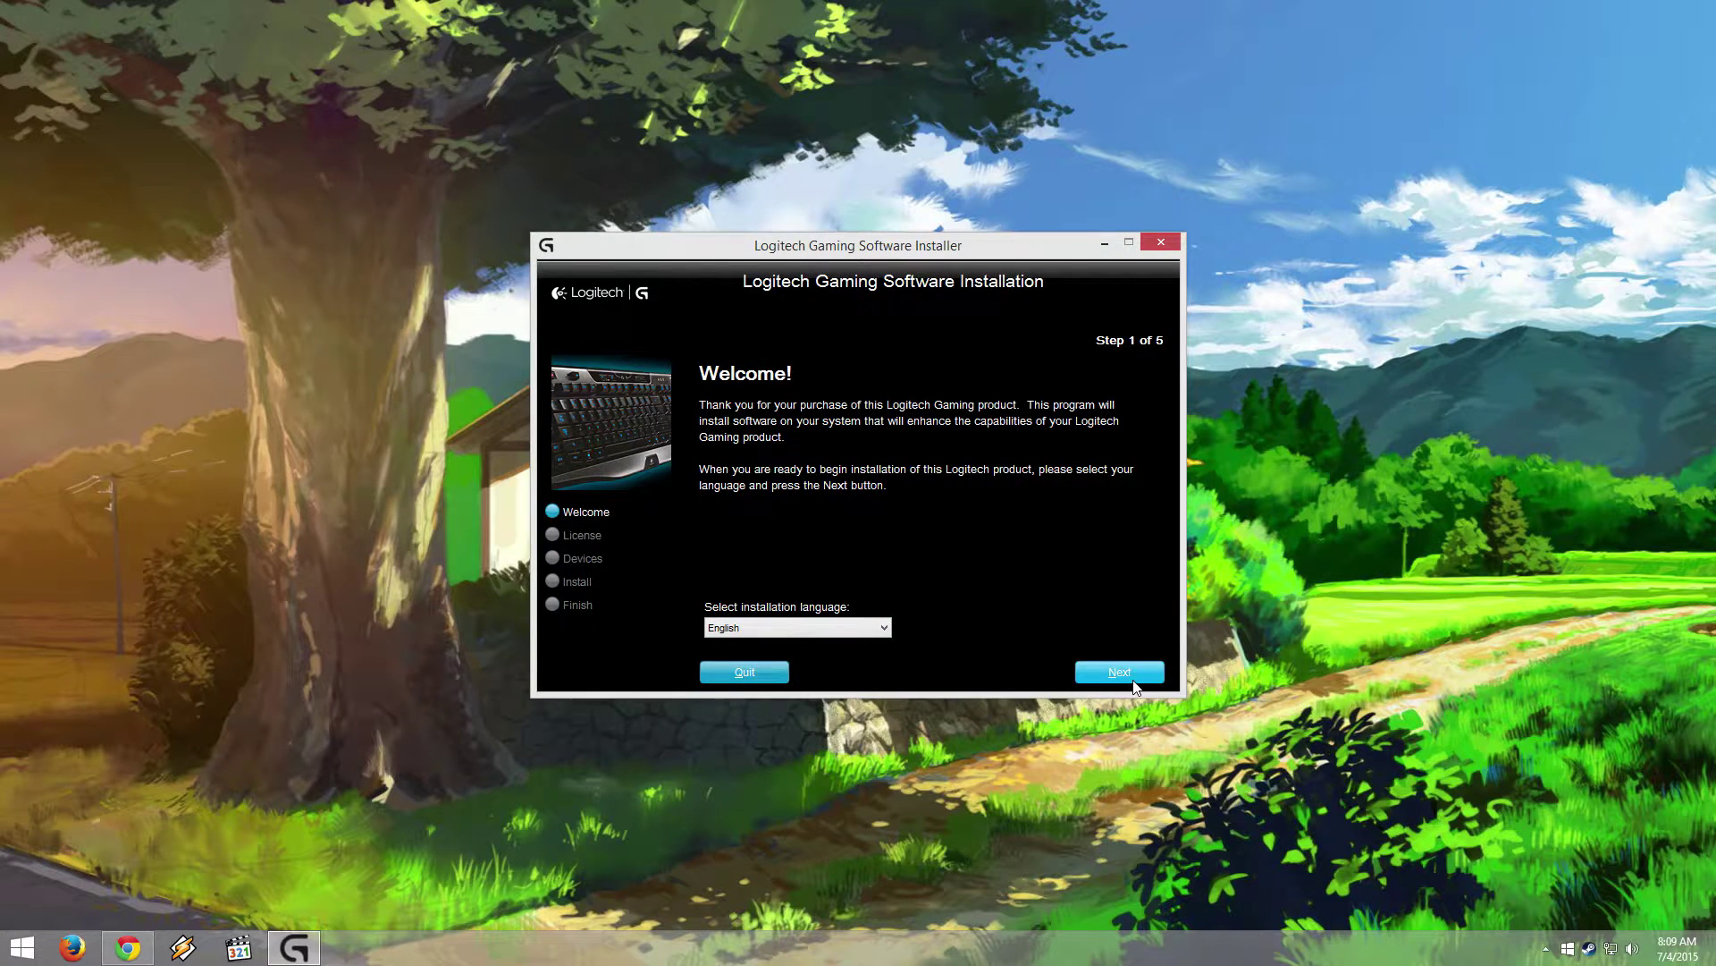
pyautogui.click(1133, 682)
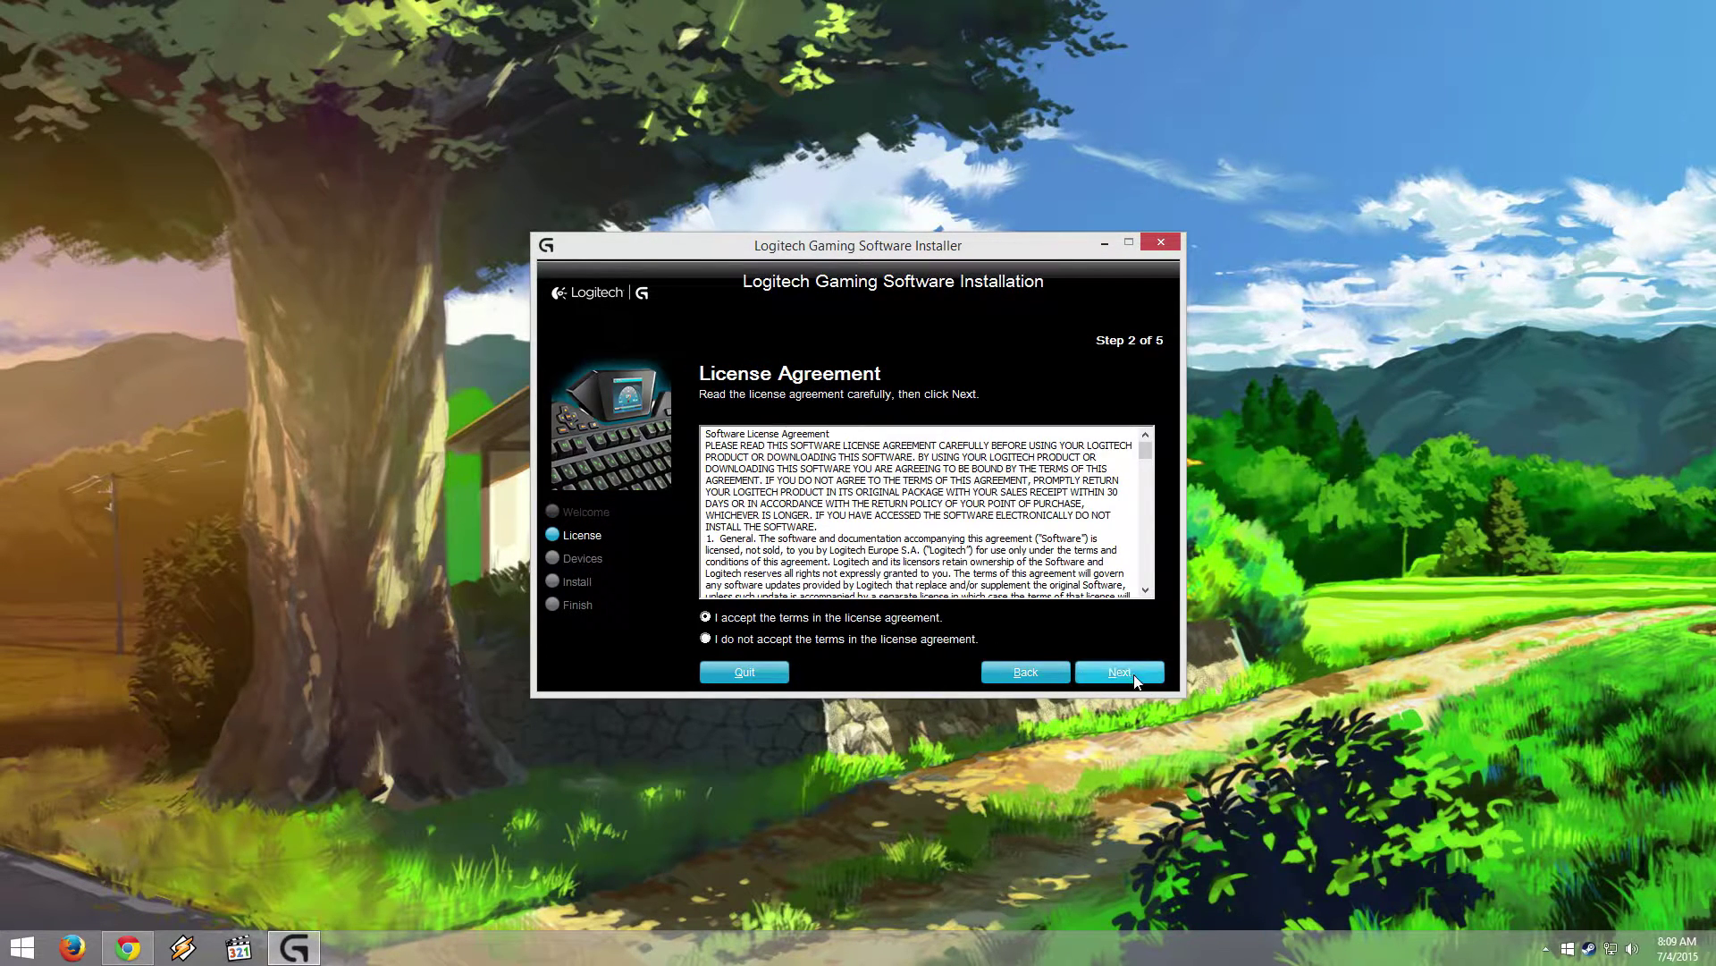
pyautogui.click(1133, 682)
pyautogui.click(1134, 682)
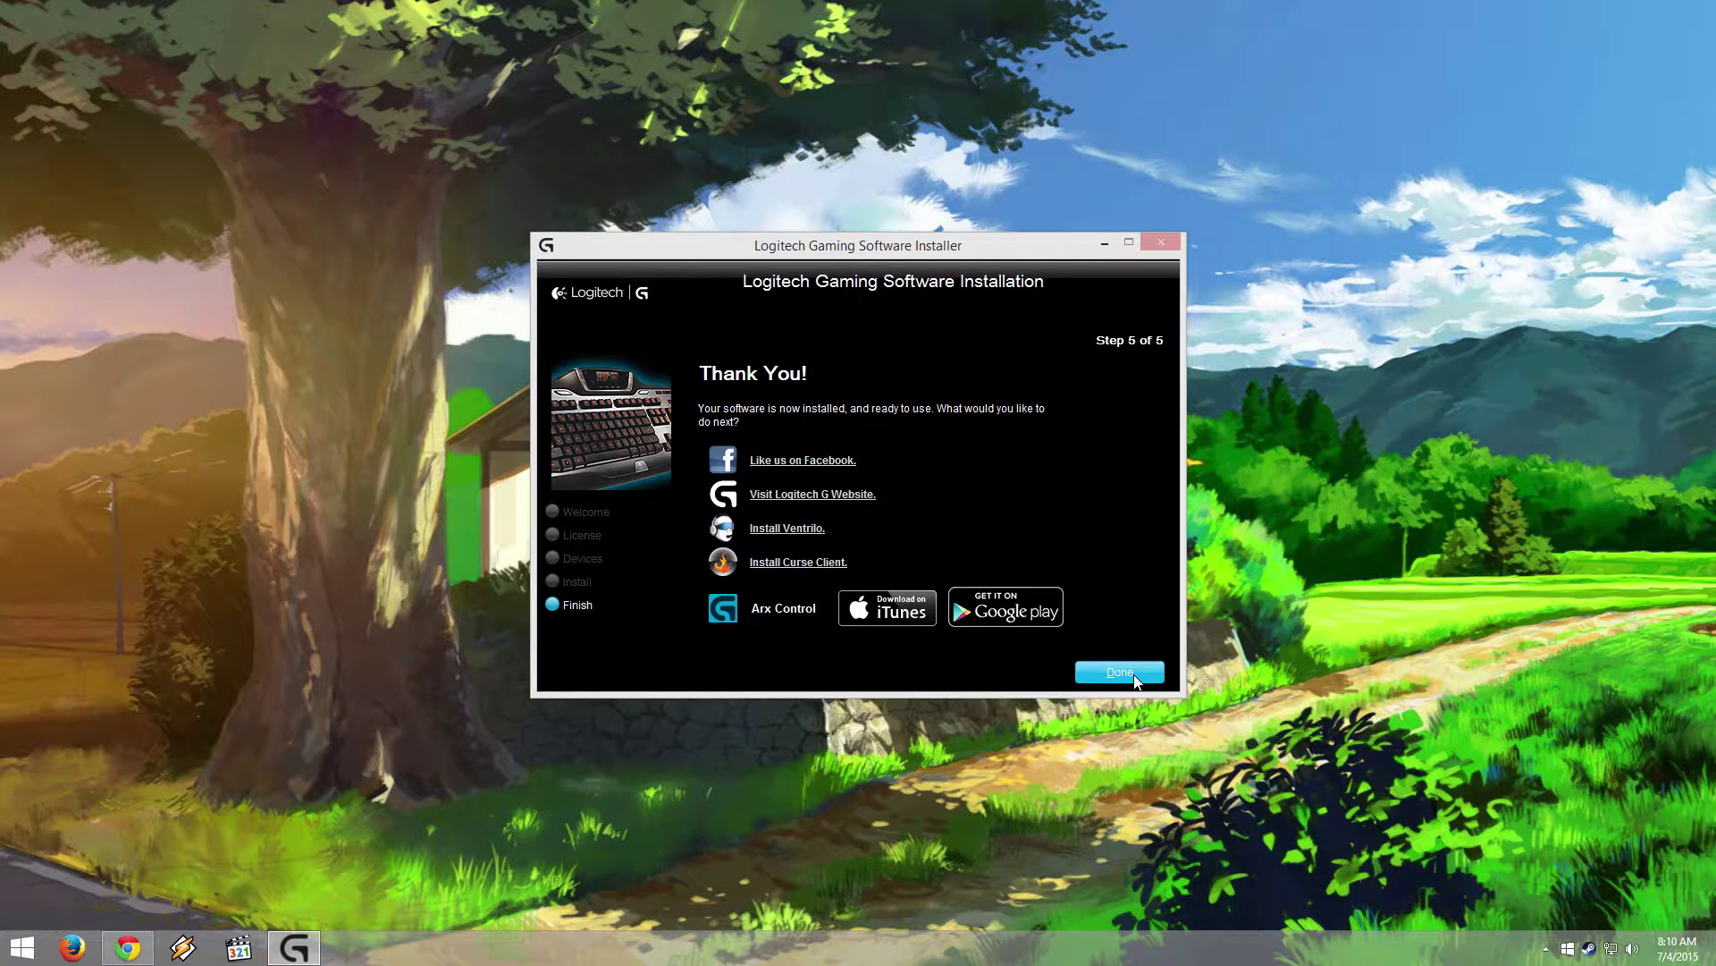
pyautogui.click(1120, 672)
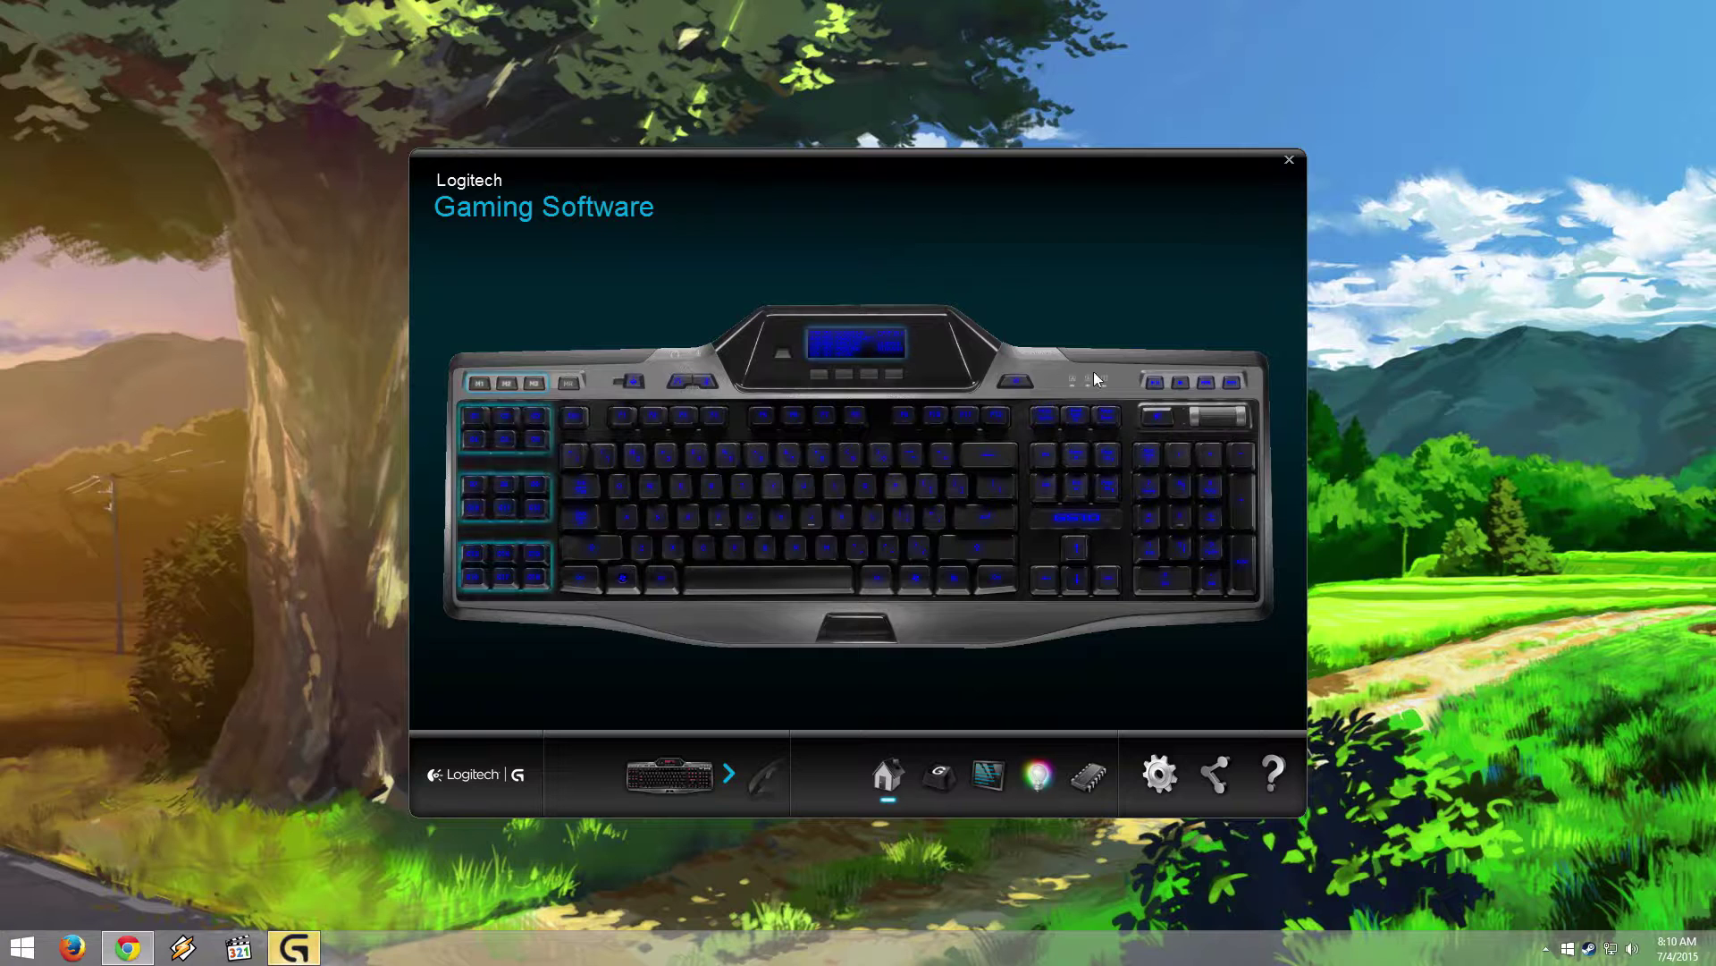
# Switch from the G502 mouse back to the G510 keyboard, close LGS, and check the hidden tray icons
pyautogui.click(729, 773)
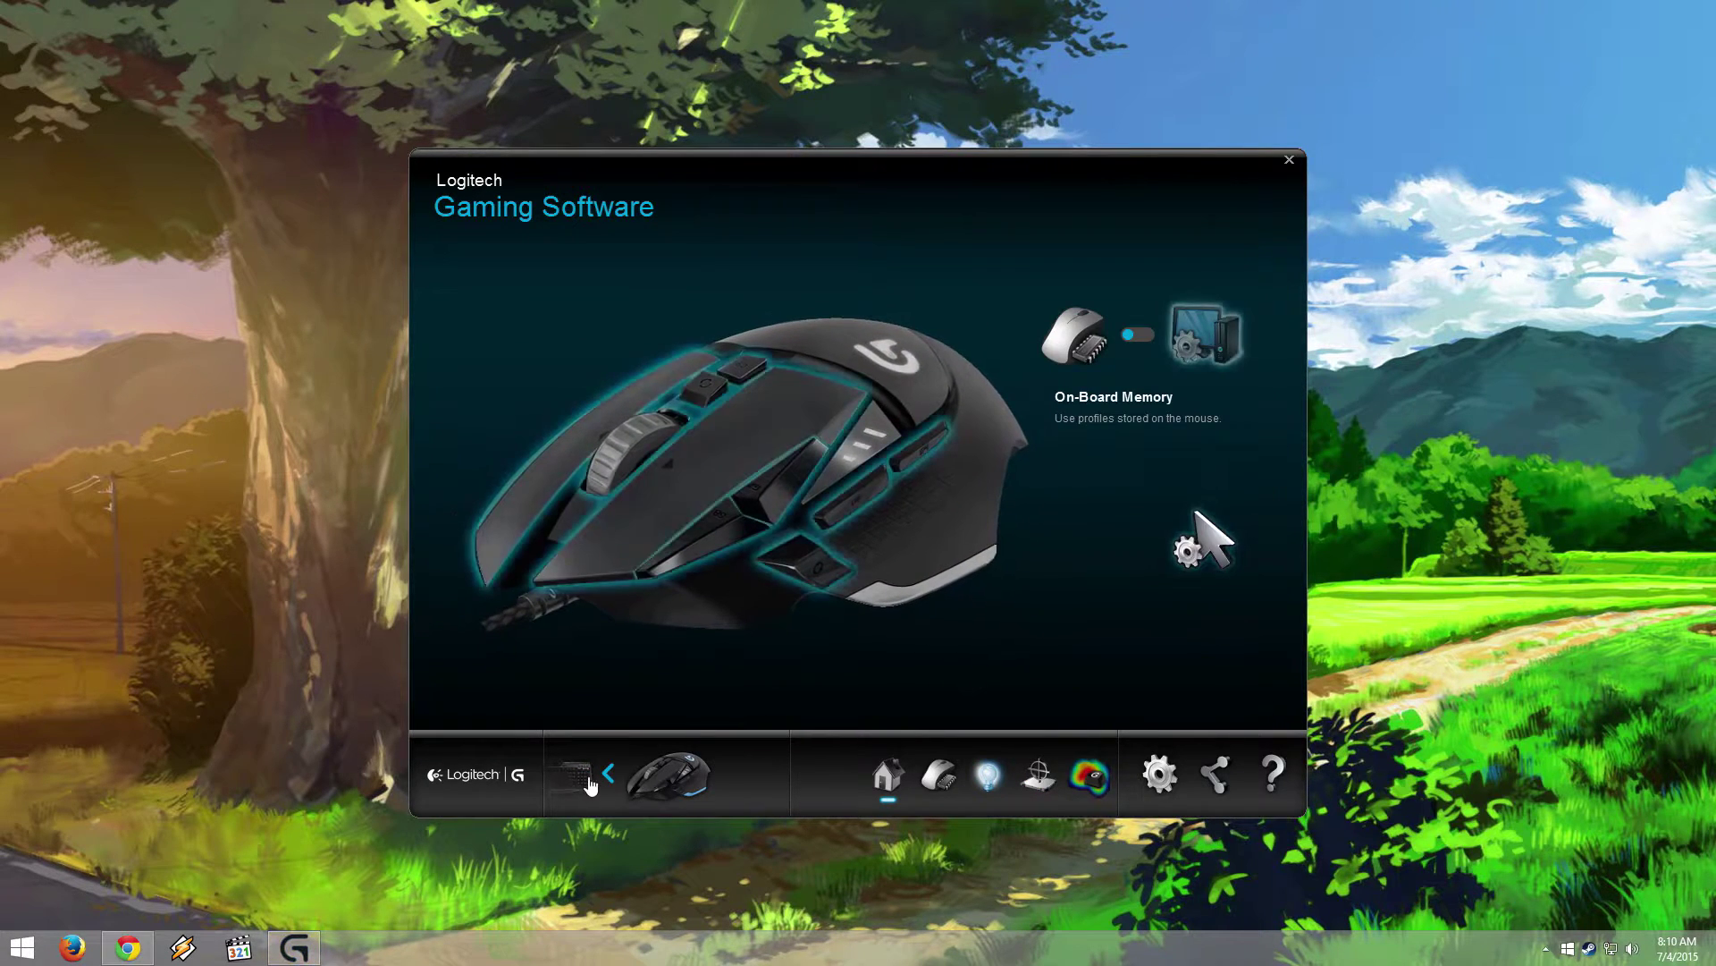
pyautogui.click(603, 780)
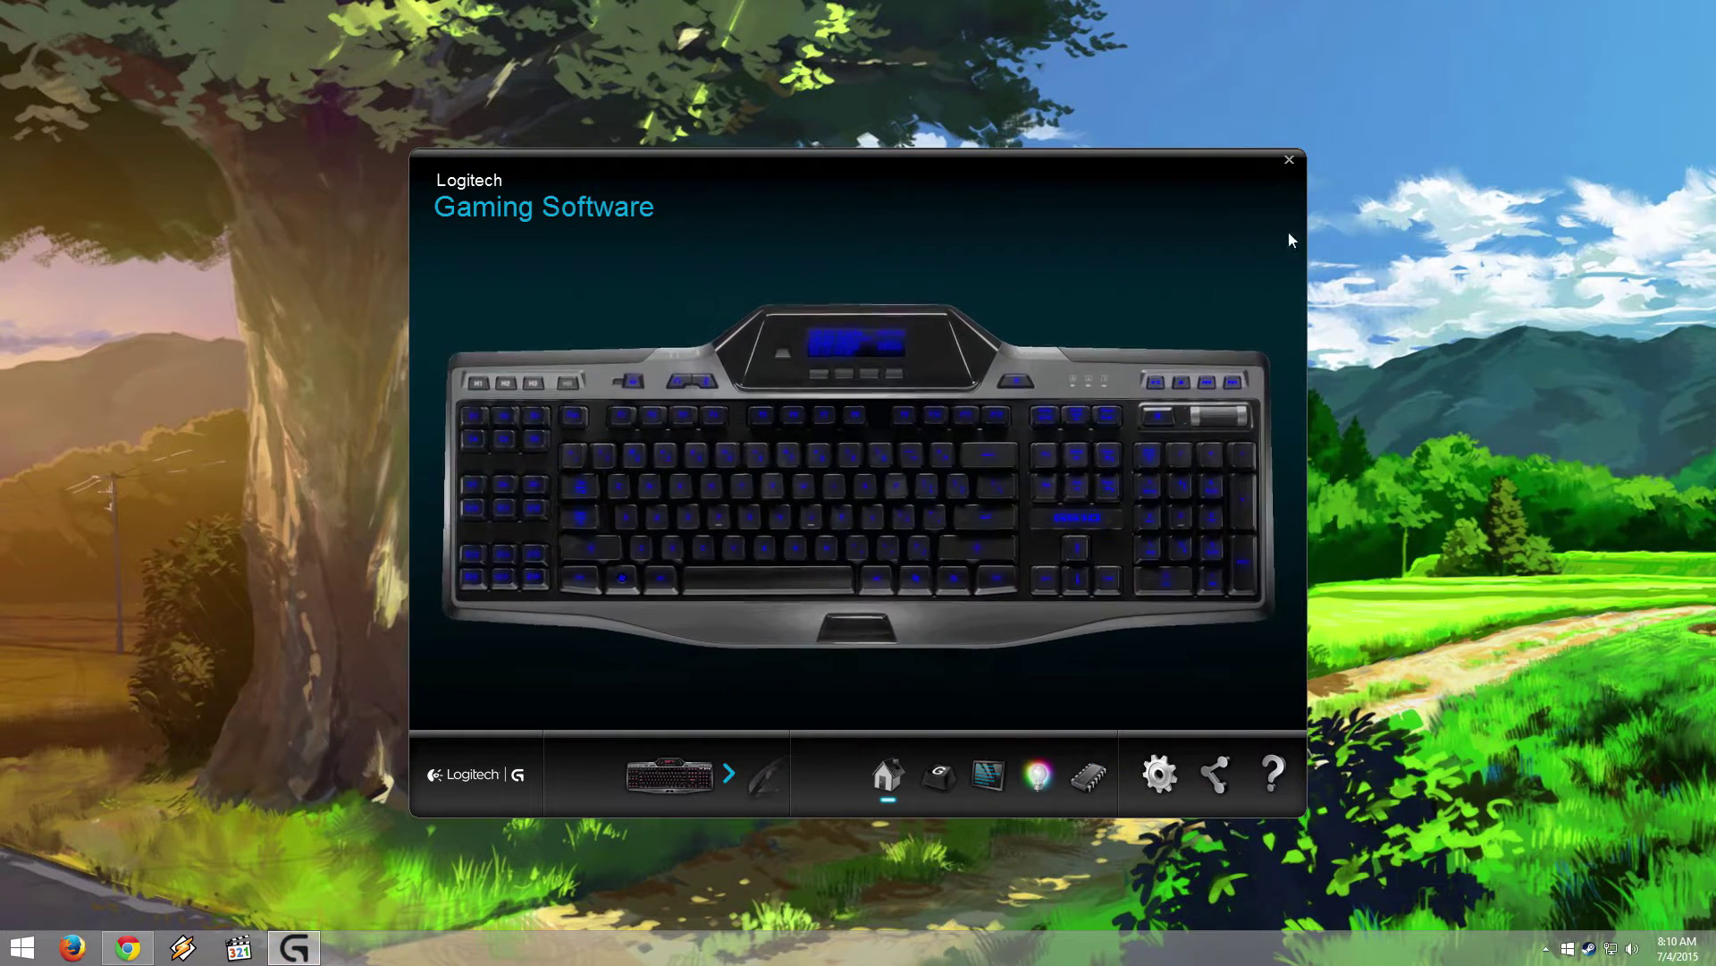
pyautogui.click(1290, 159)
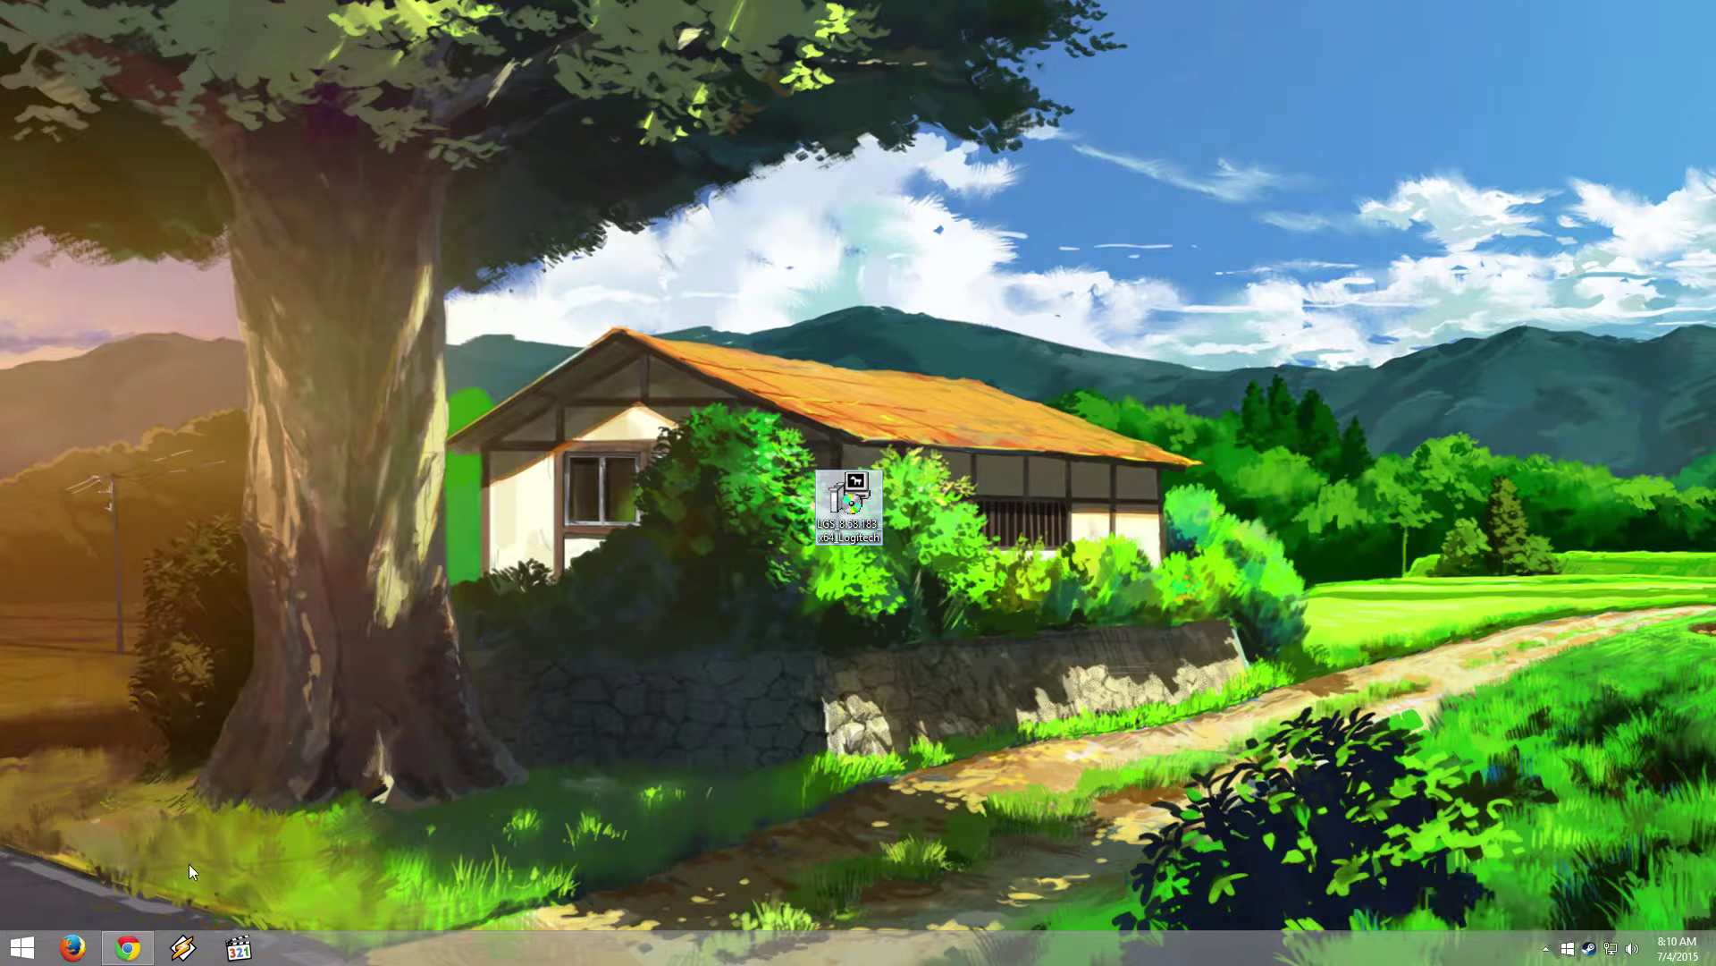
pyautogui.click(1546, 948)
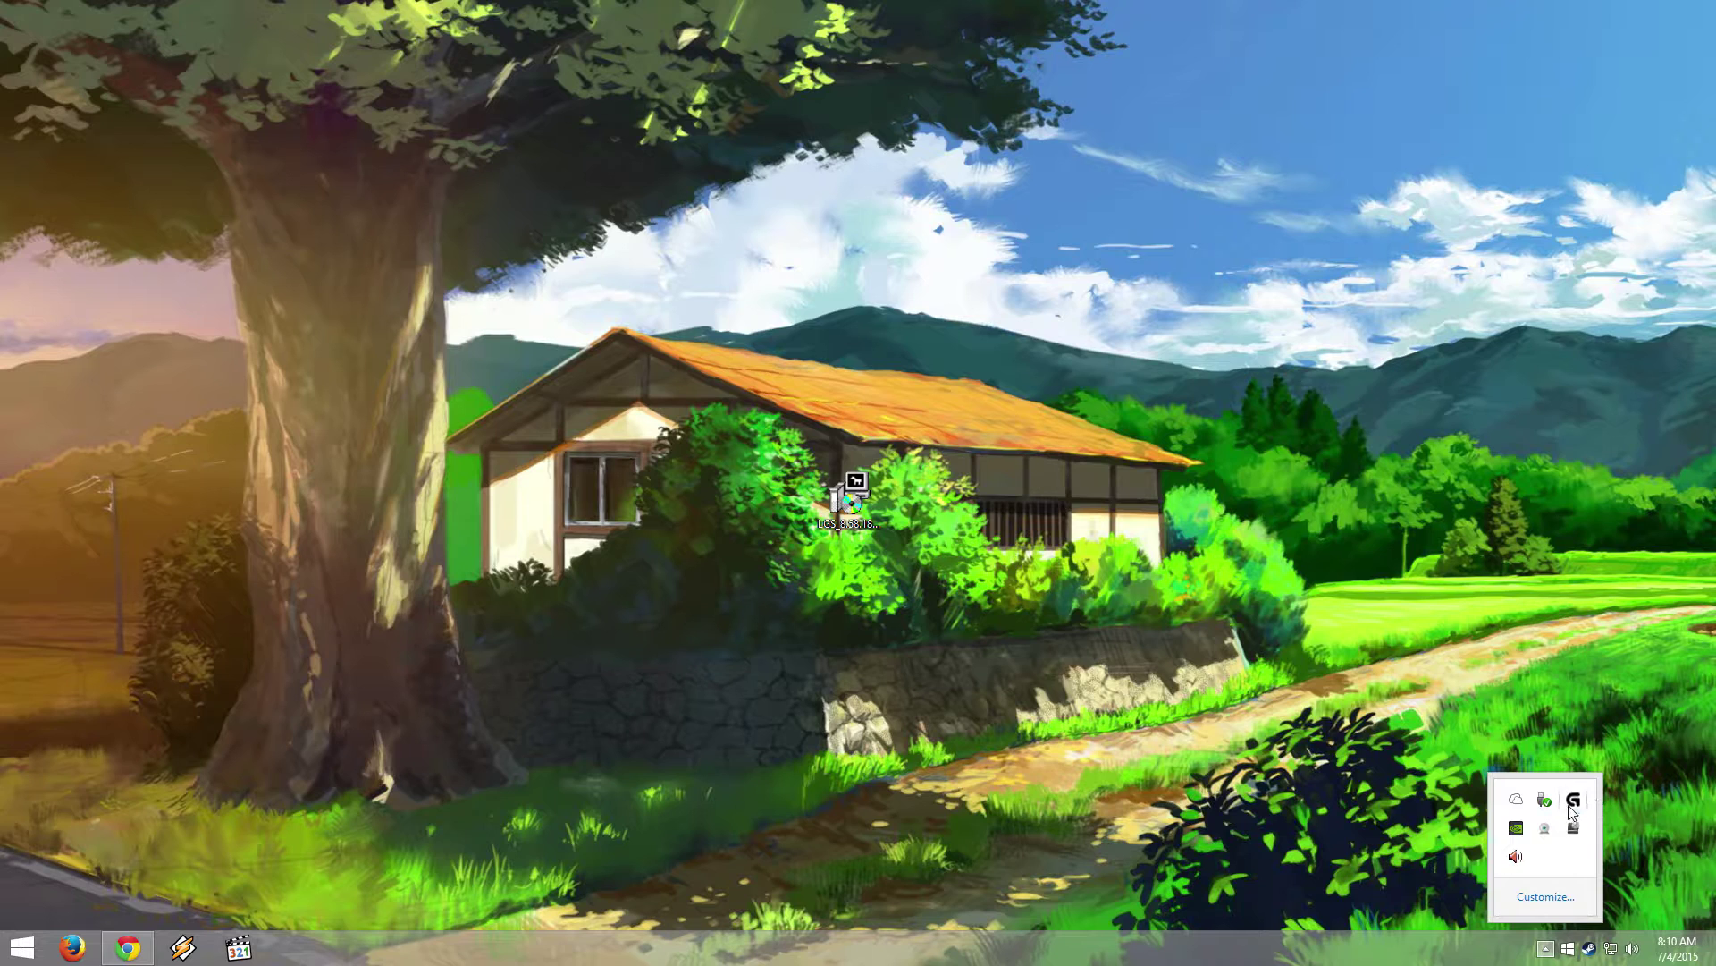
# Restart Windows and confirm Logitech Gaming Software is absent from the hidden tray icons
pyautogui.rightClick(22, 948)
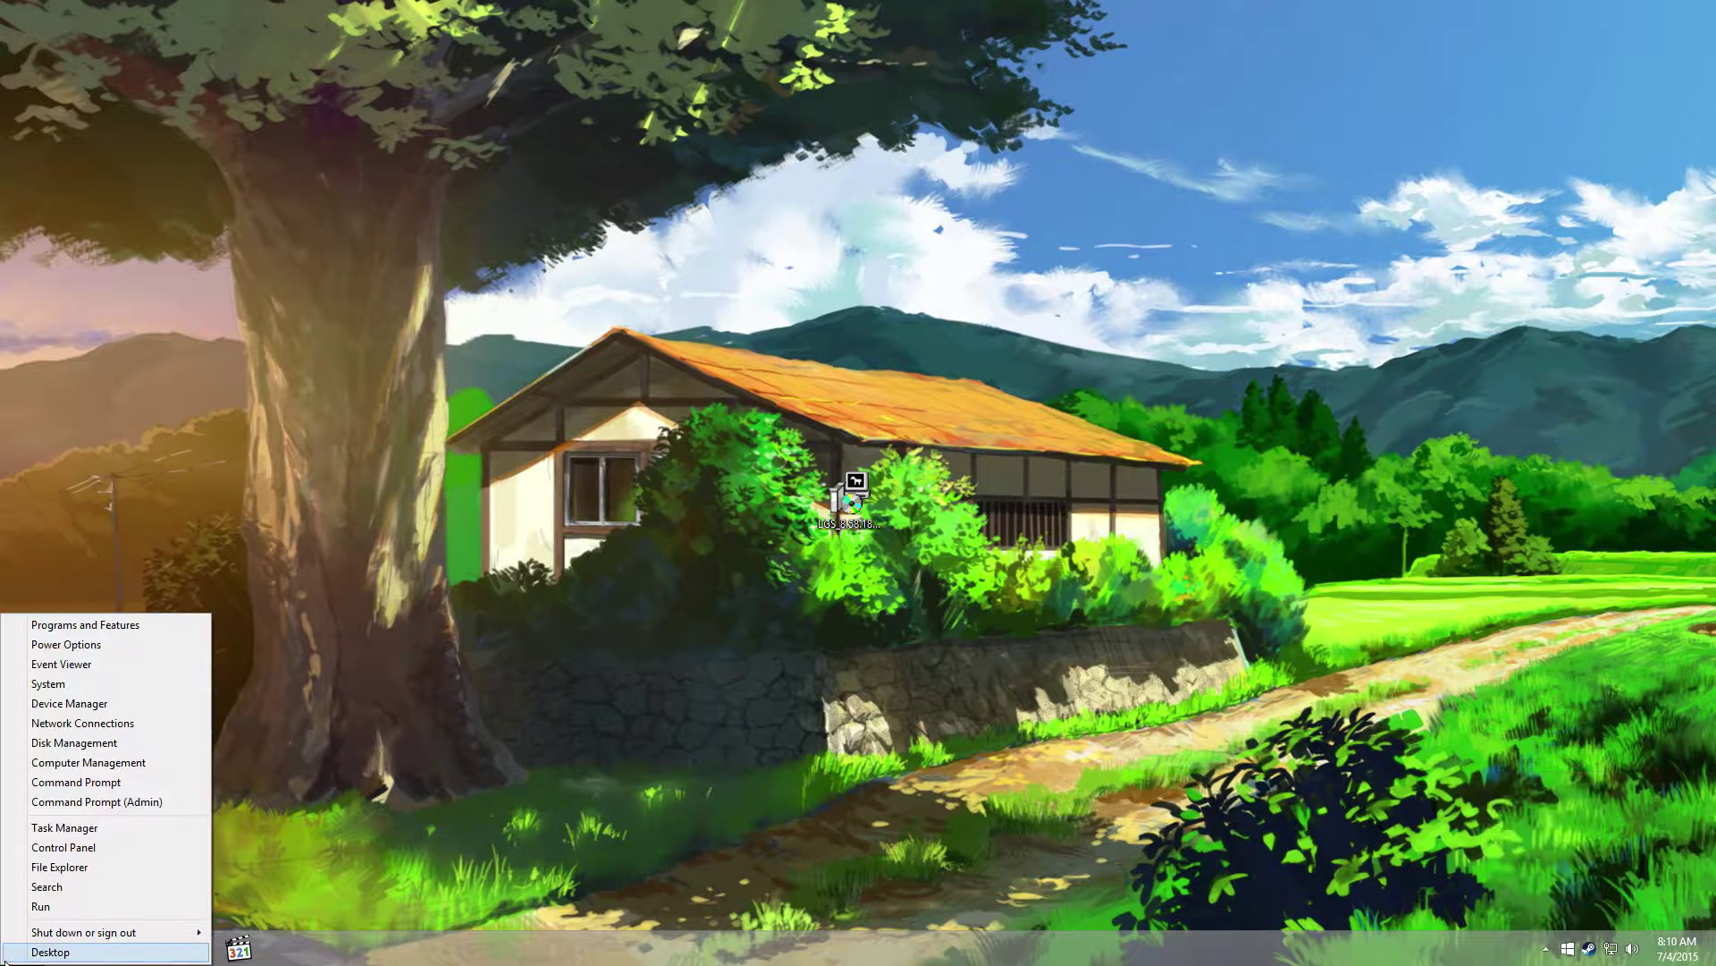
pyautogui.moveTo(154, 938)
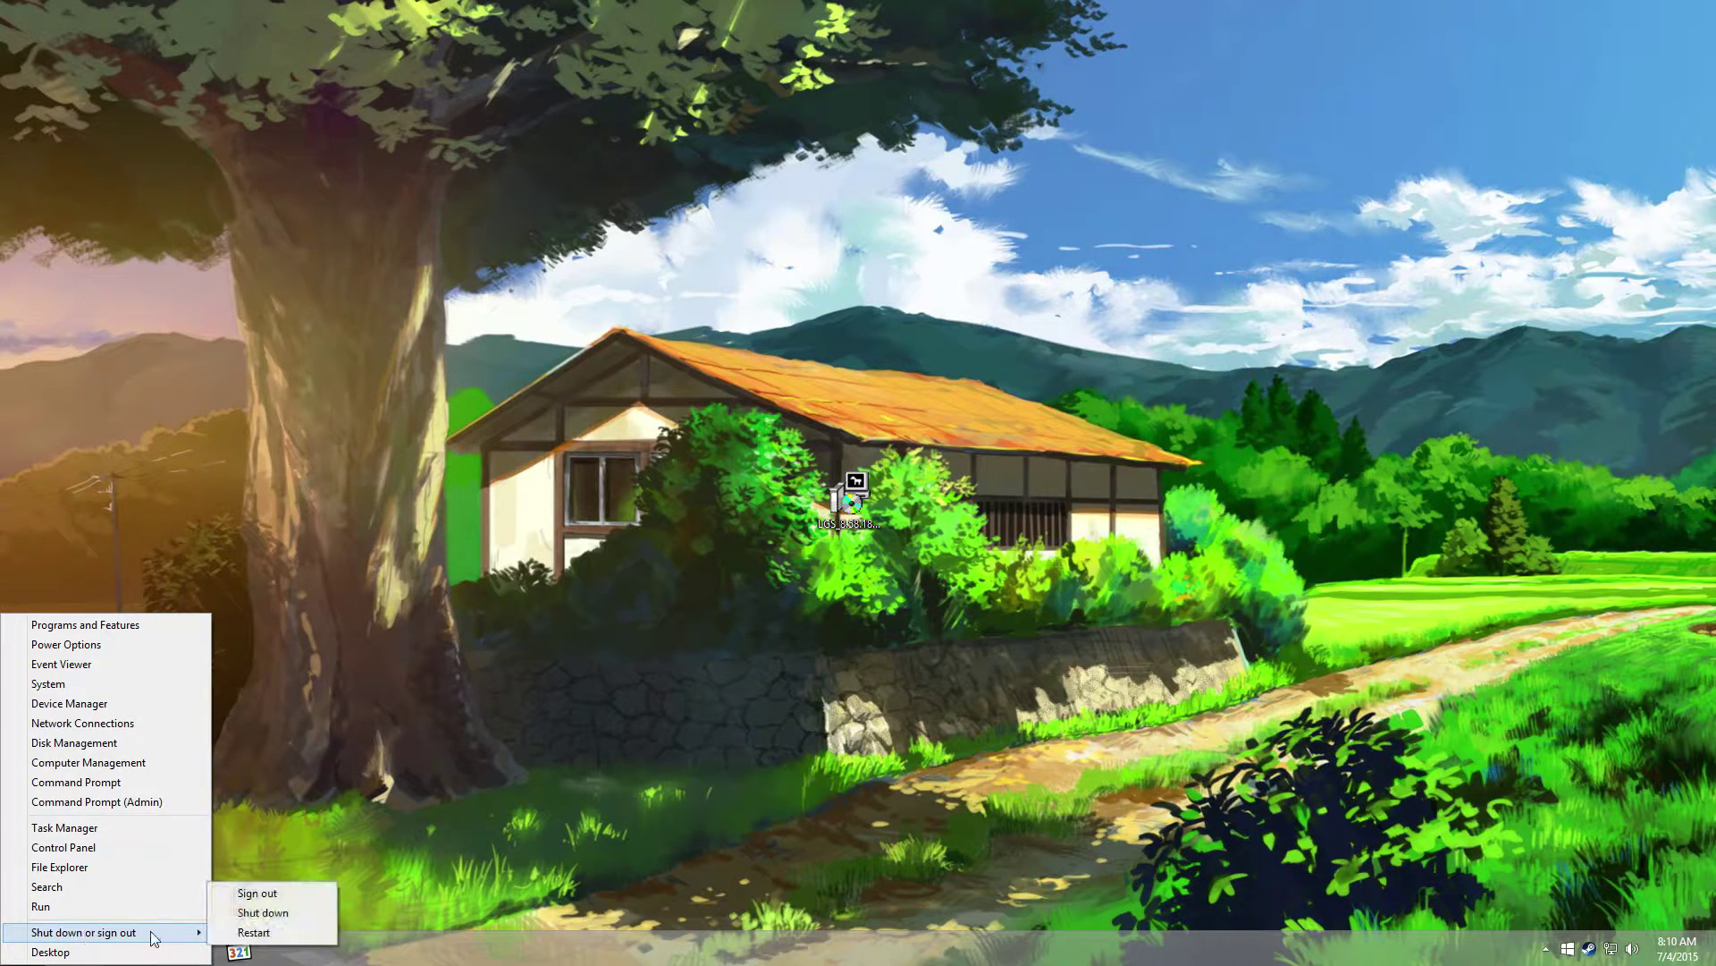
pyautogui.click(257, 935)
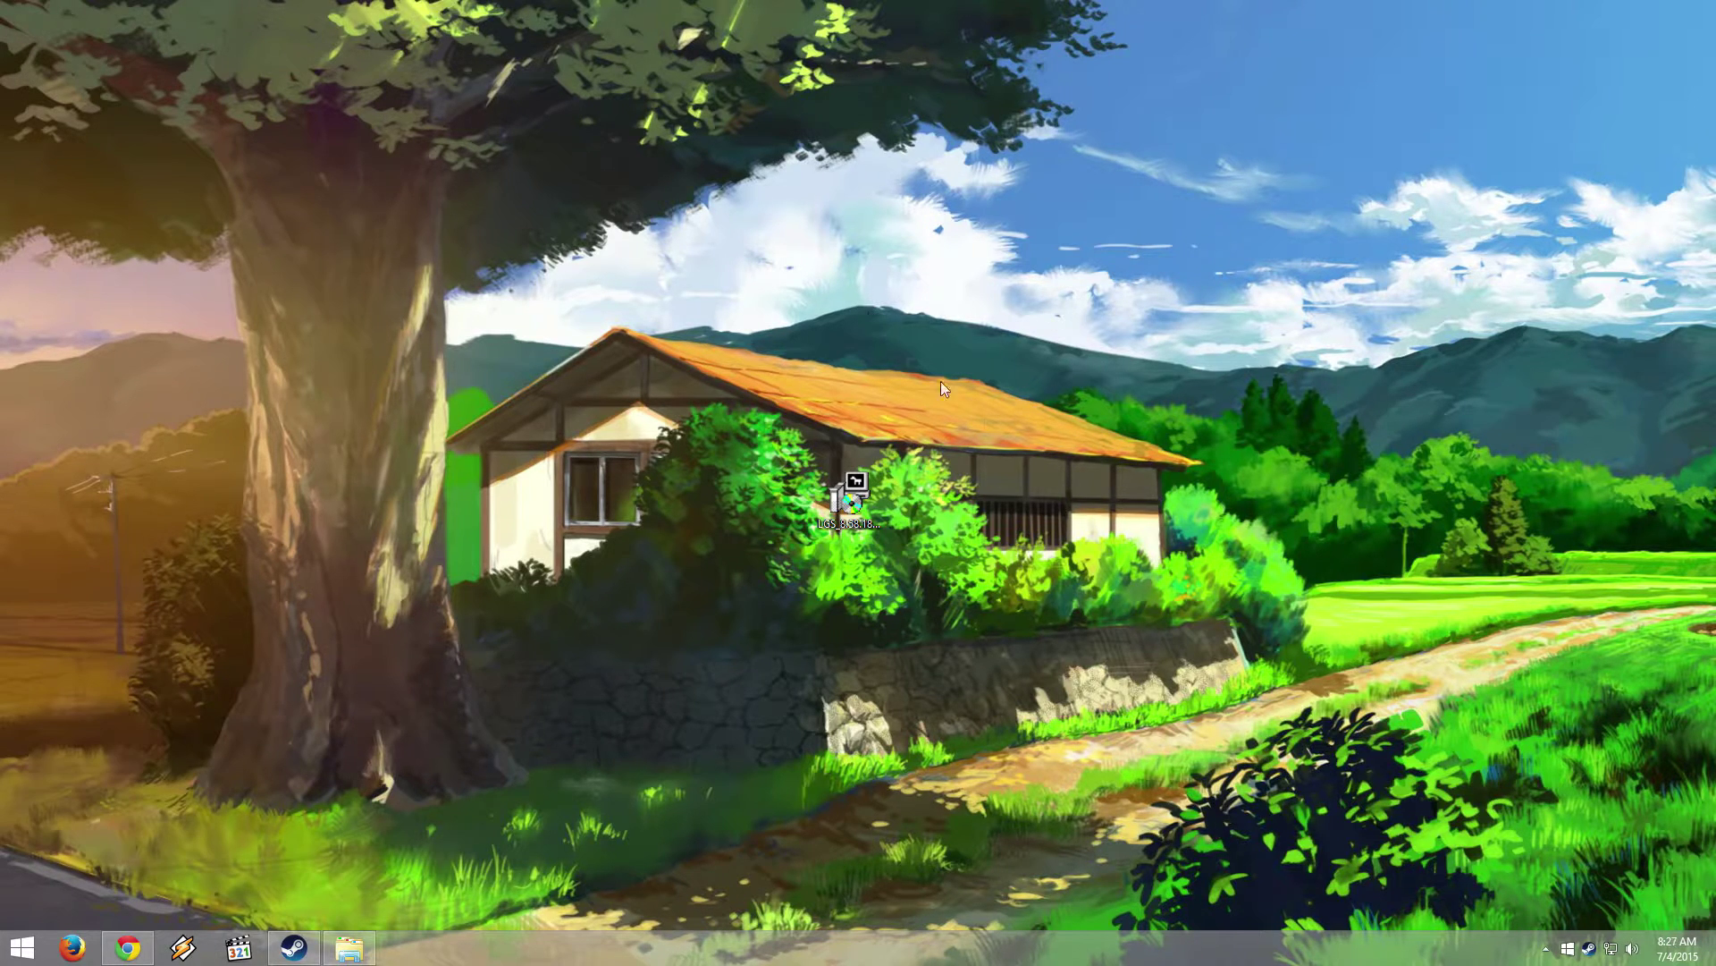
pyautogui.click(1546, 948)
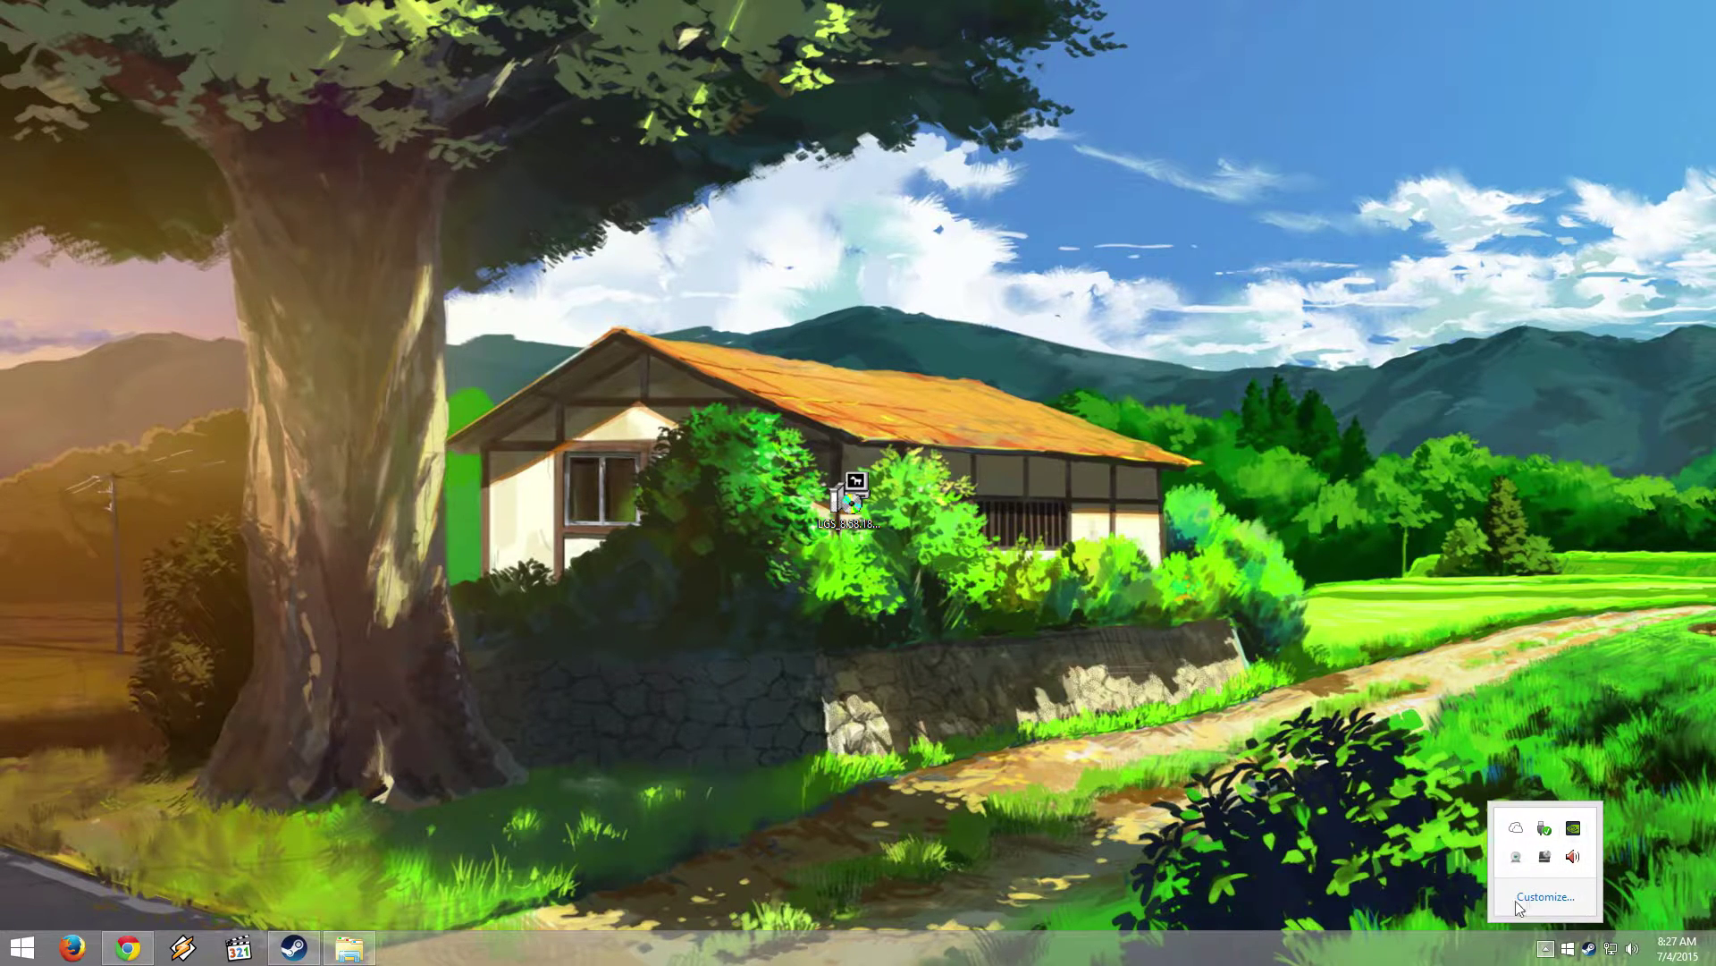
pyautogui.click(1570, 754)
# Create a new text document named LGS on the desktop and bring up its context menu
pyautogui.rightClick(776, 614)
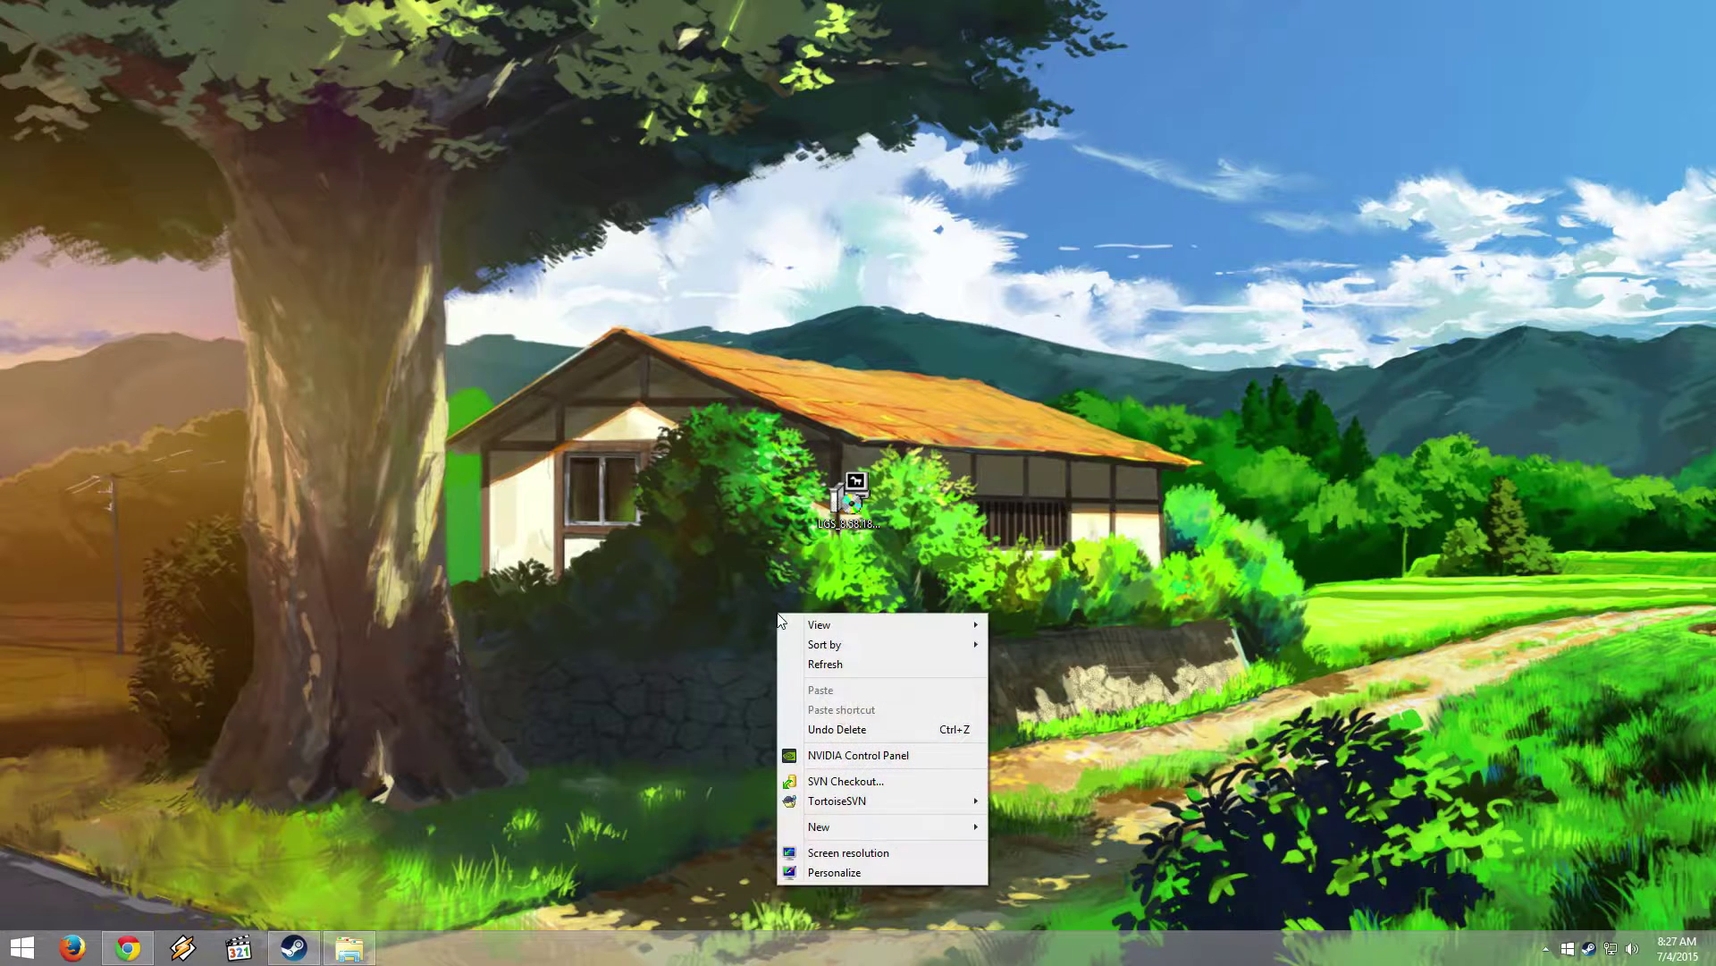
pyautogui.moveTo(881, 827)
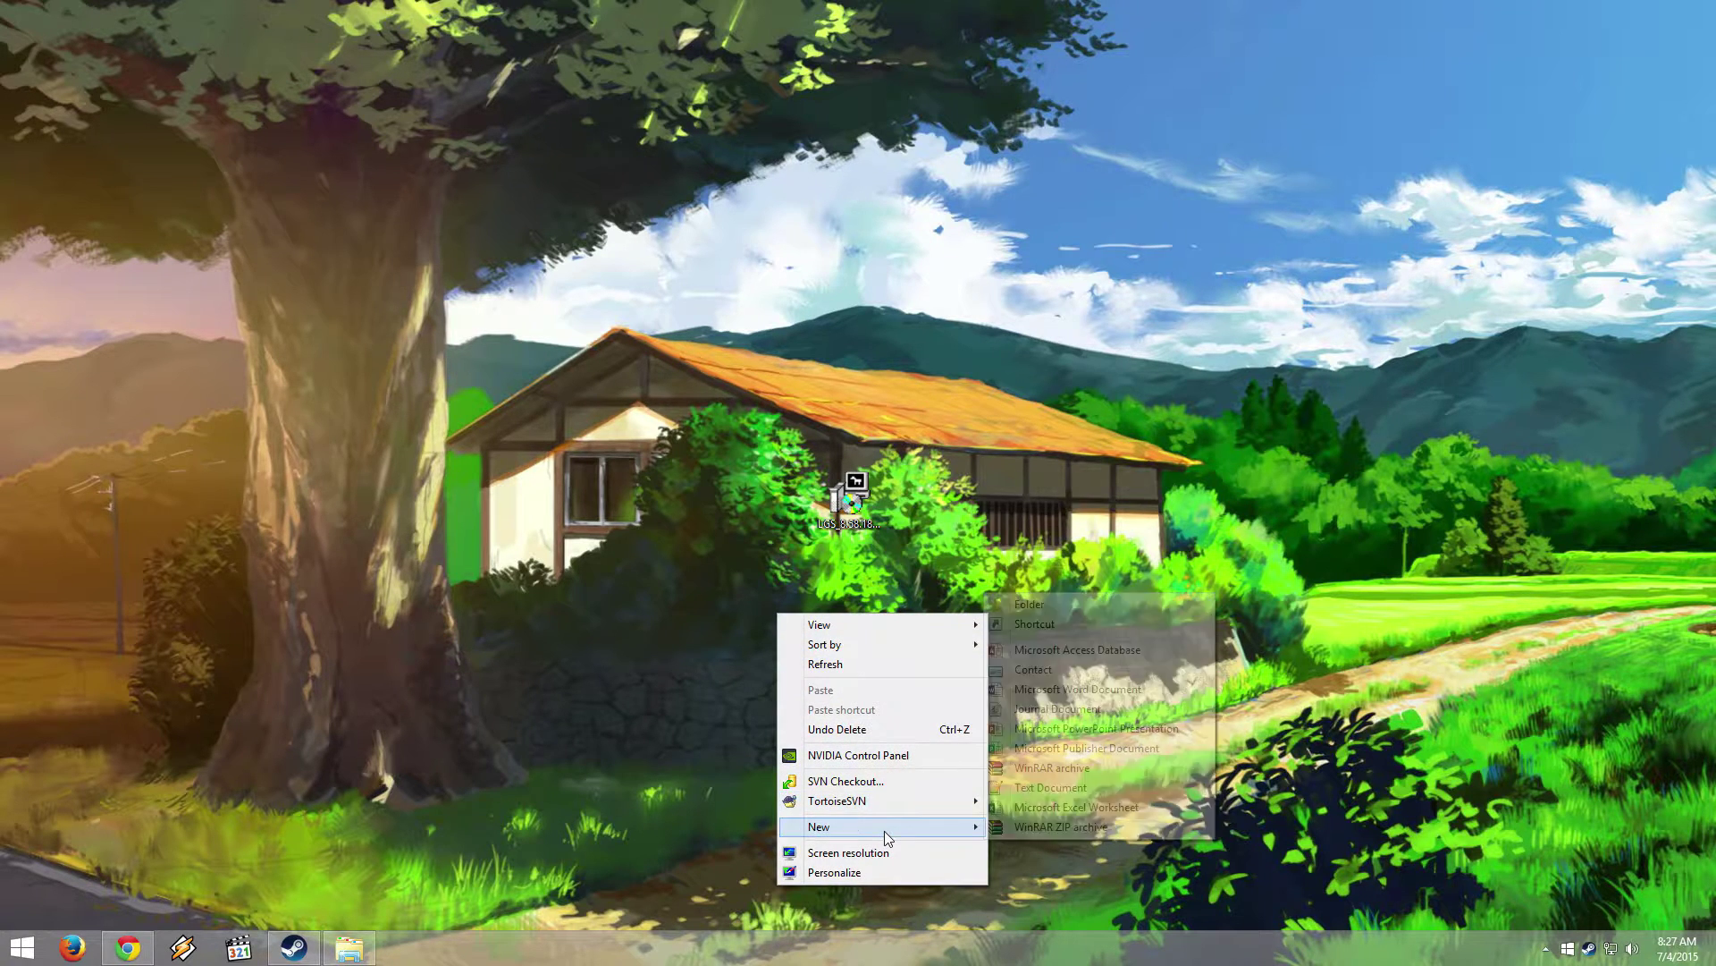
pyautogui.click(1017, 787)
pyautogui.write('LGS')
pyautogui.press('Return')
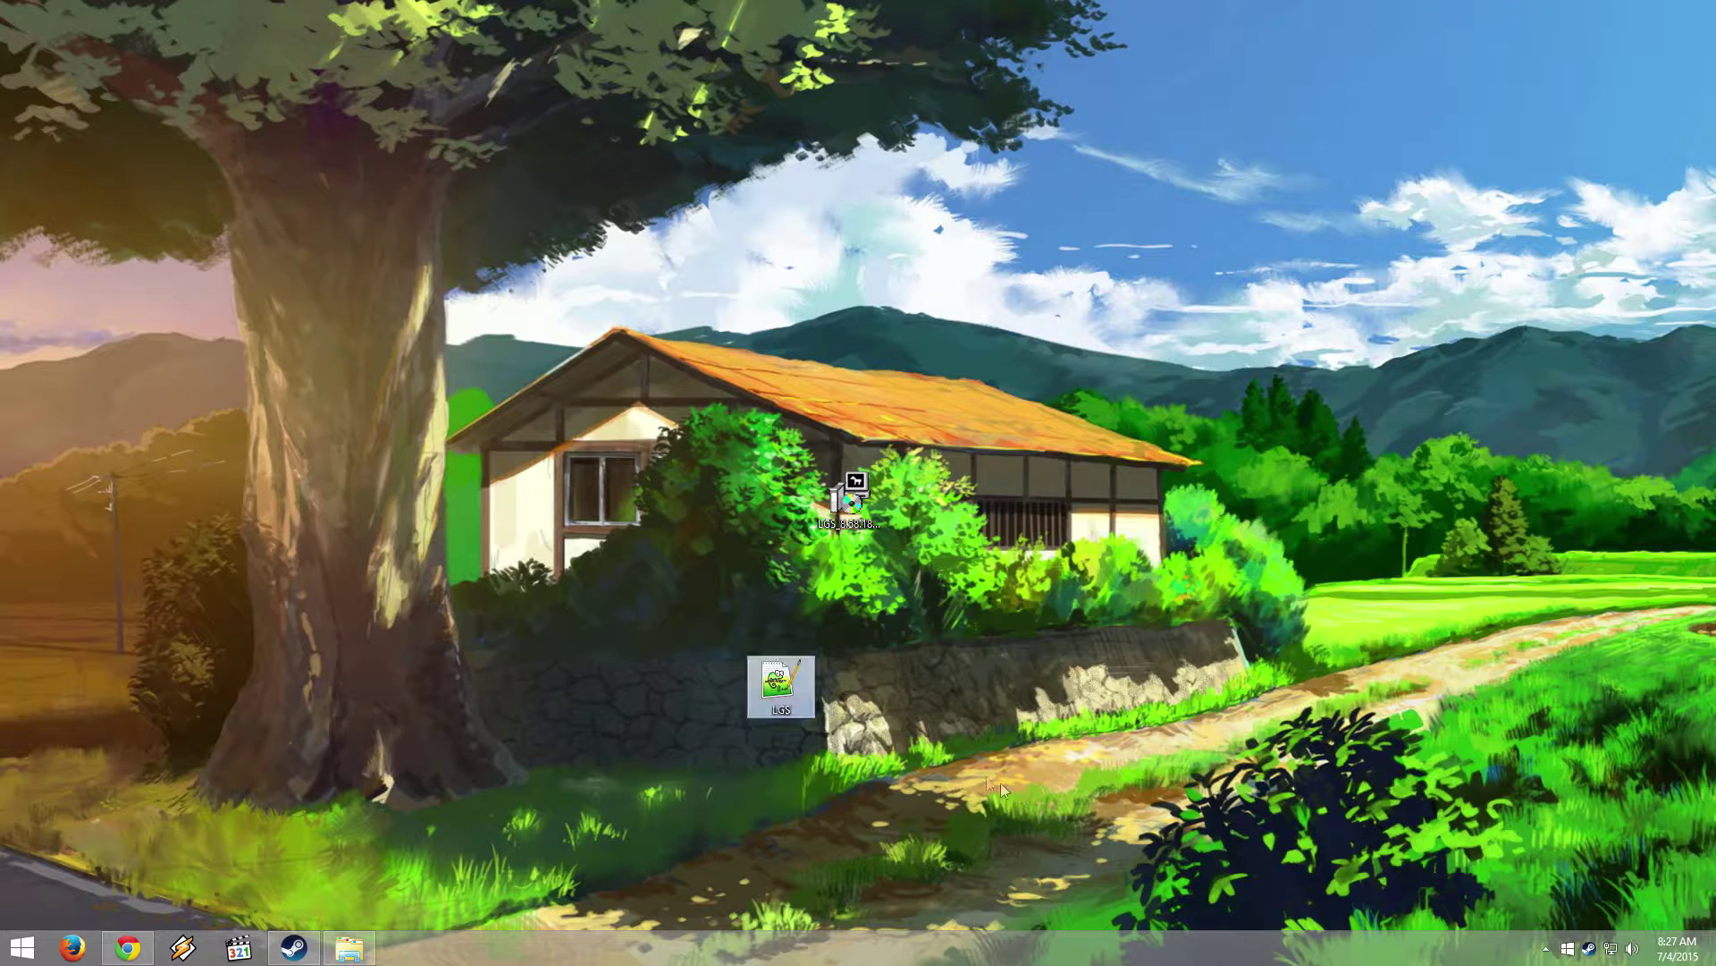
pyautogui.rightClick(792, 698)
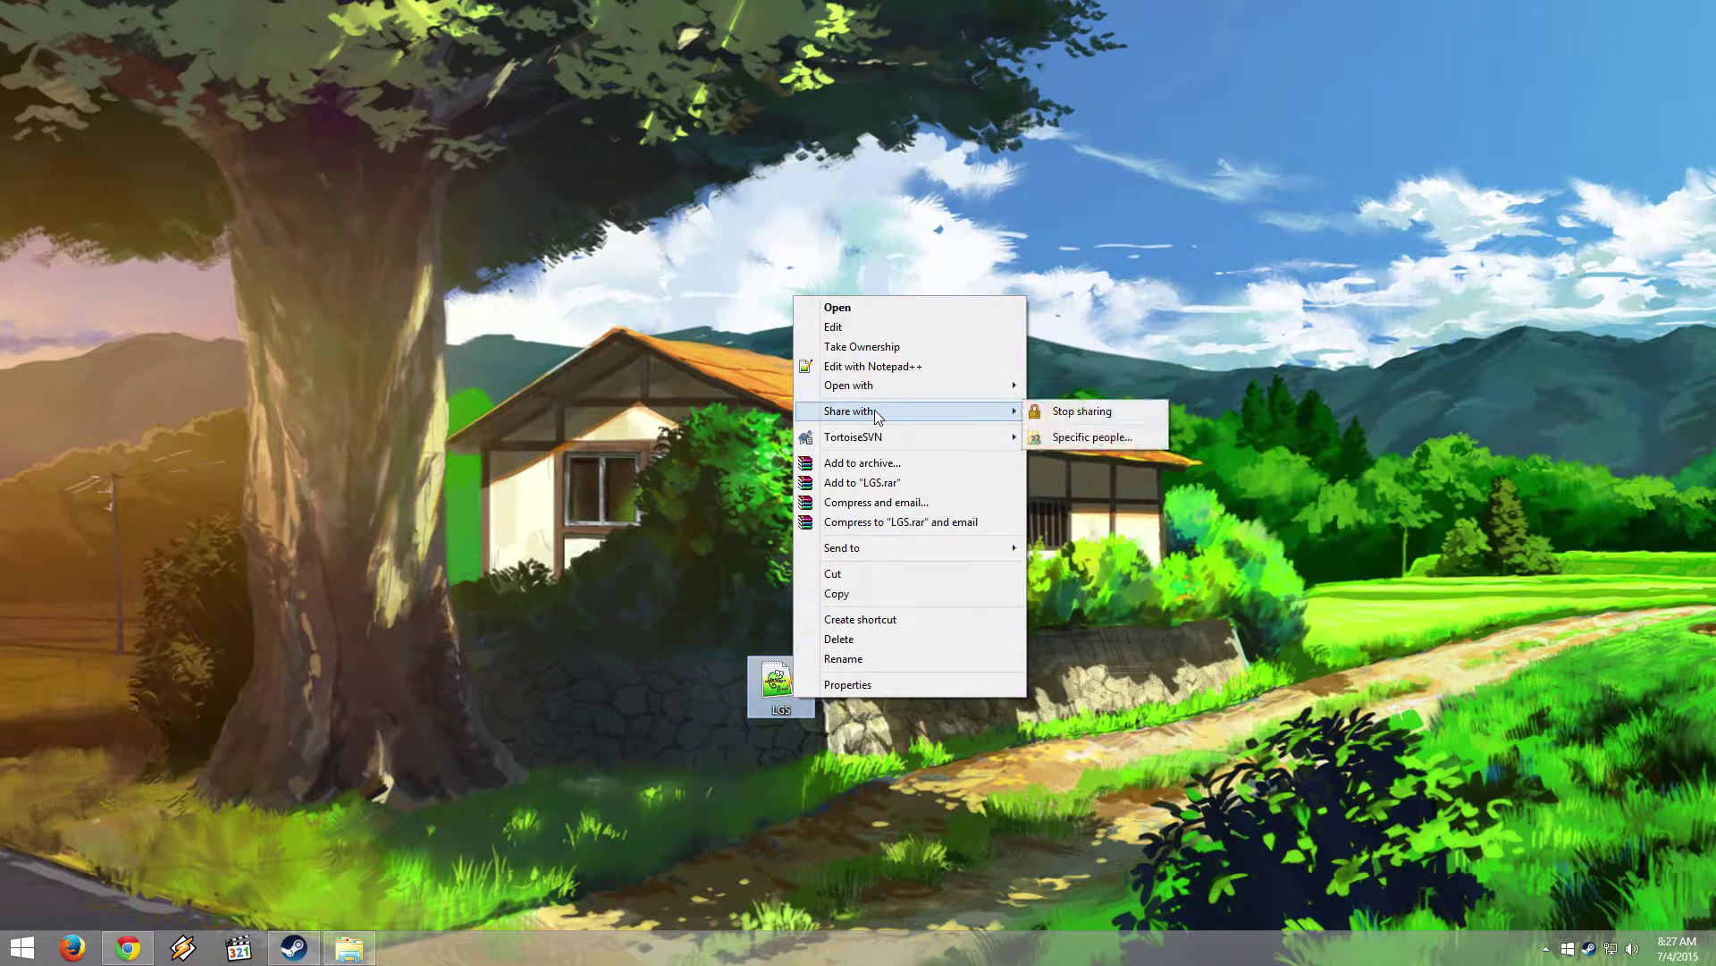
# Open LGS in Notepad and paste start "" "C:\Program Files\Logitech Gaming Software\LCore.exe" /minimized
pyautogui.moveTo(914, 383)
pyautogui.click(1093, 386)
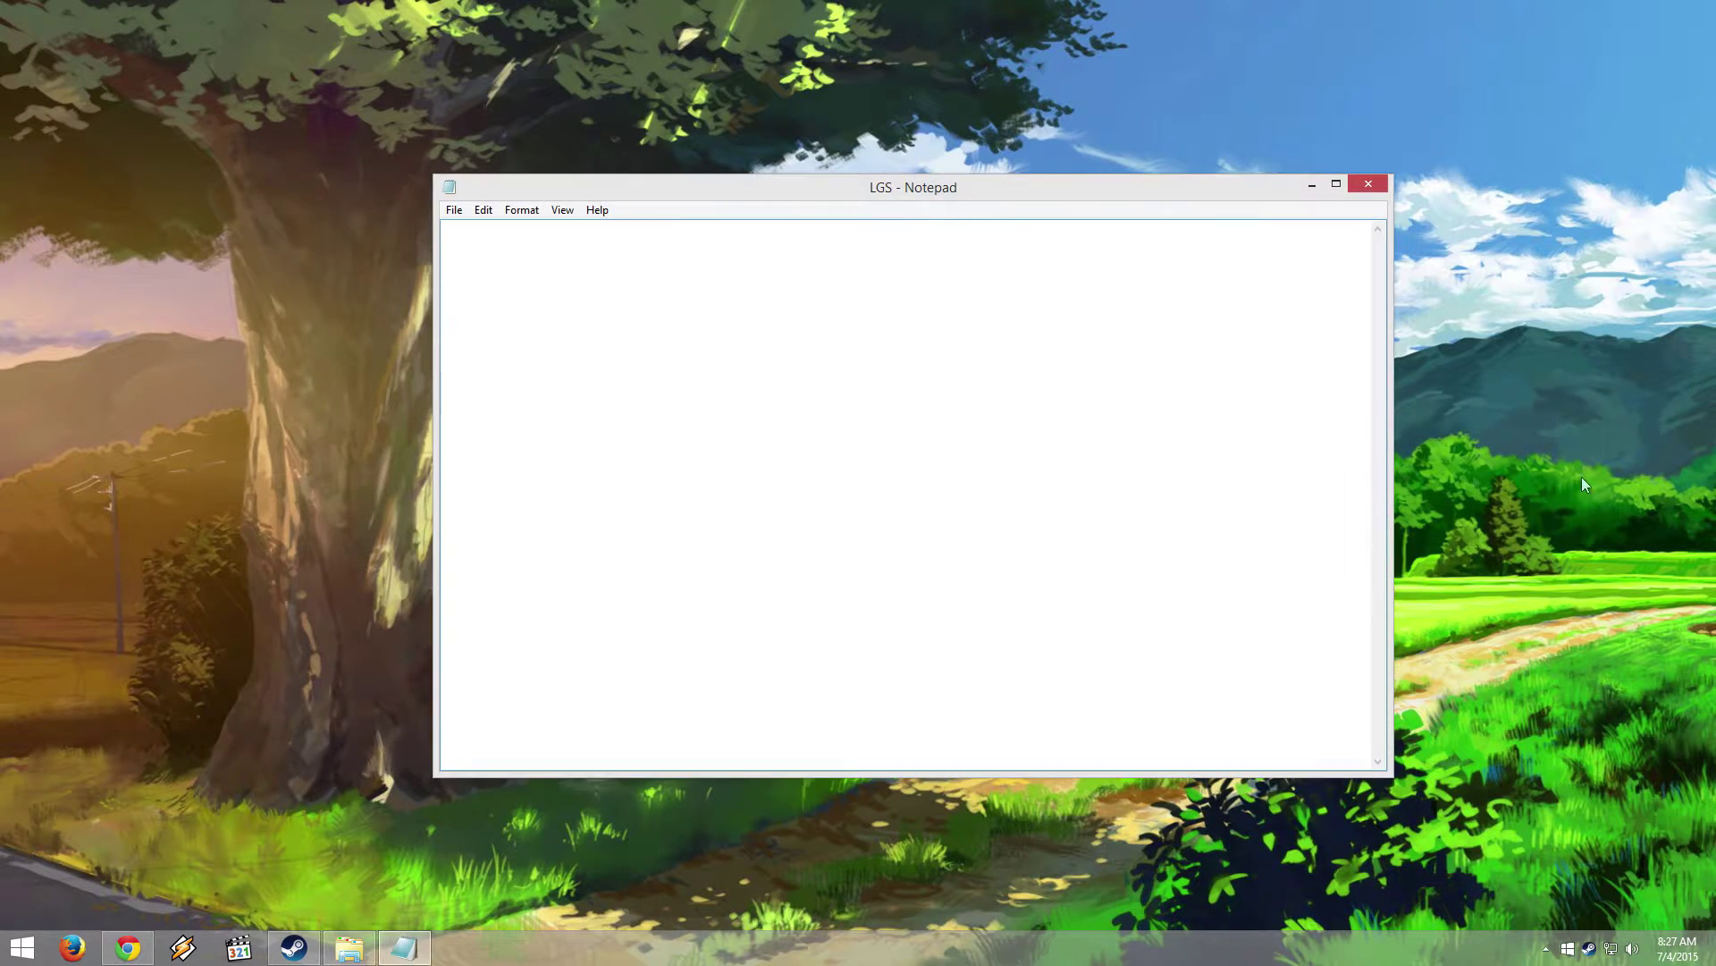
pyautogui.click(865, 385)
pyautogui.write('start "" "C:\\Program Files\\Logitech Gaming Software\\LCore.exe" /minimized')
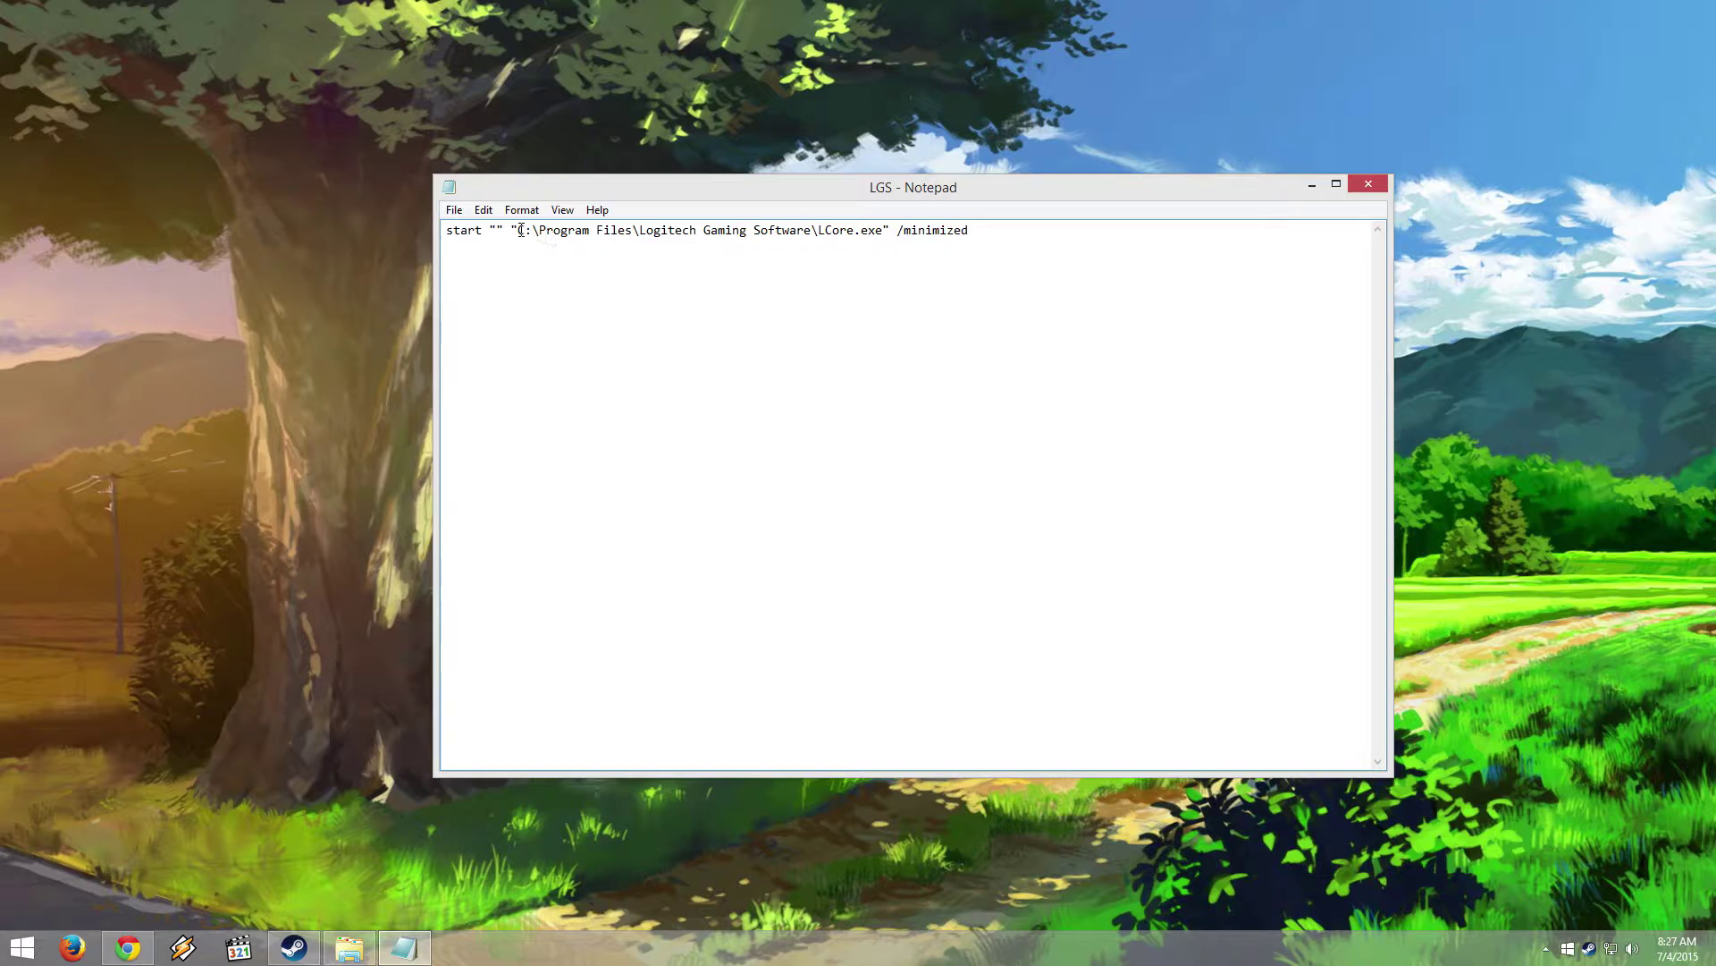
# Check the command's LCore.exe path against the Logitech Gaming Software folder address in Explorer
pyautogui.moveTo(520, 231); pyautogui.dragTo(894, 227)
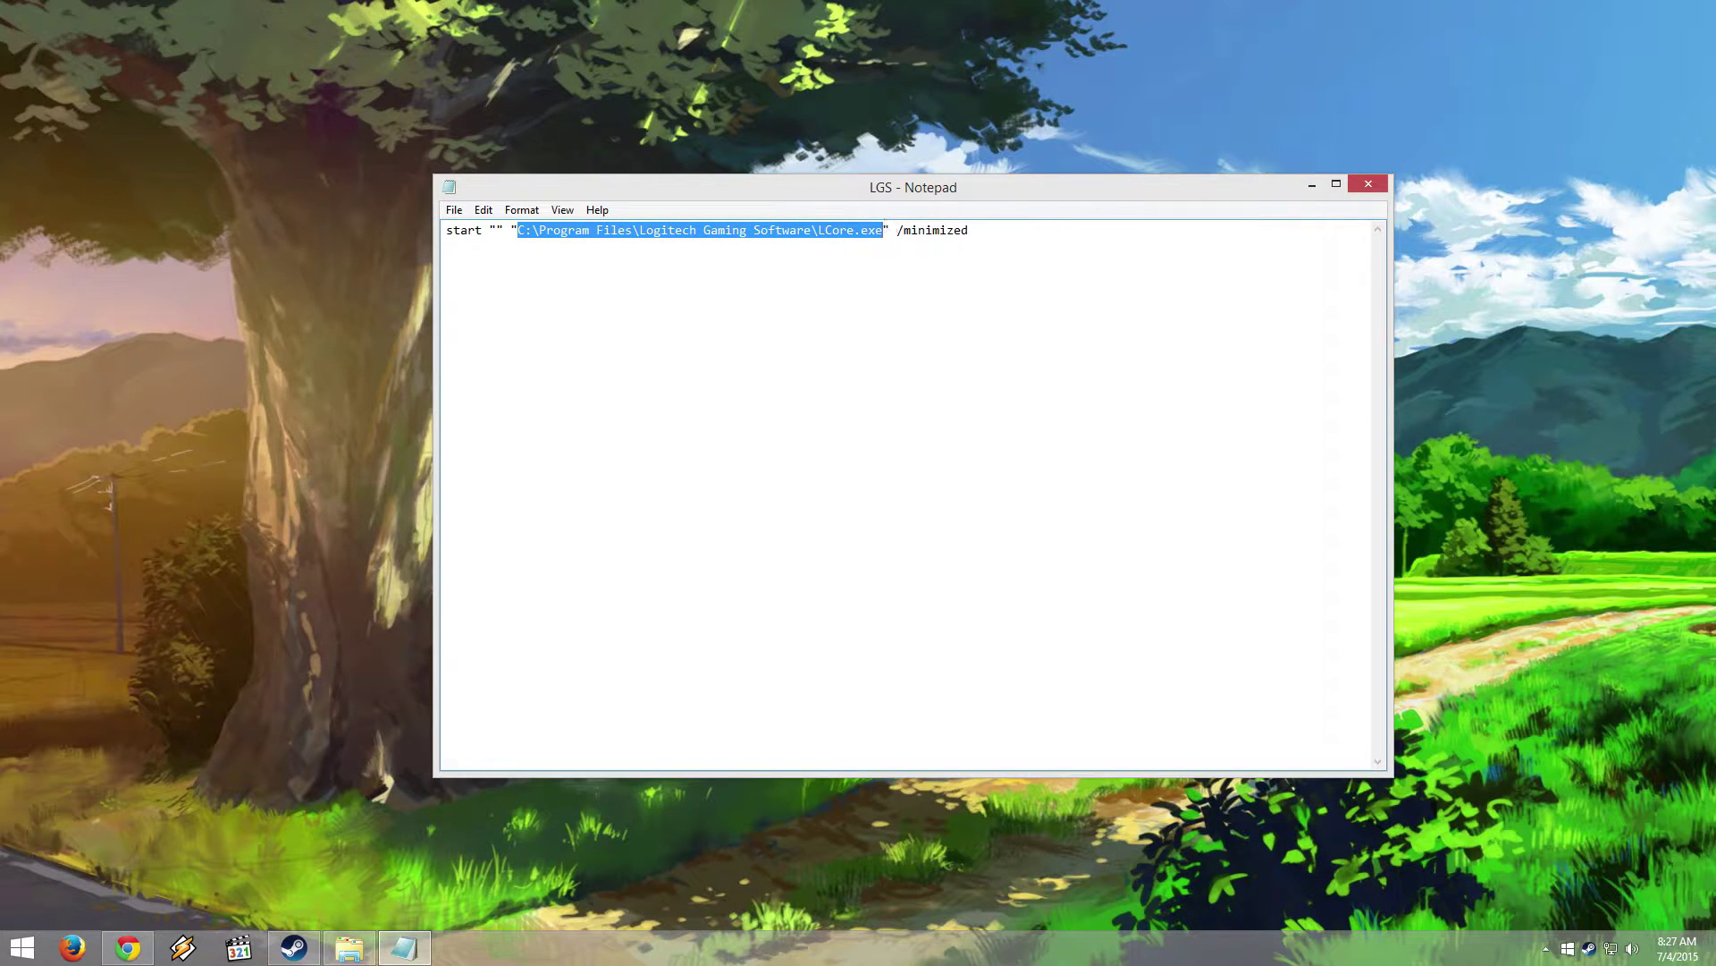
pyautogui.hotkey('alt', 'Tab')
pyautogui.click(978, 336)
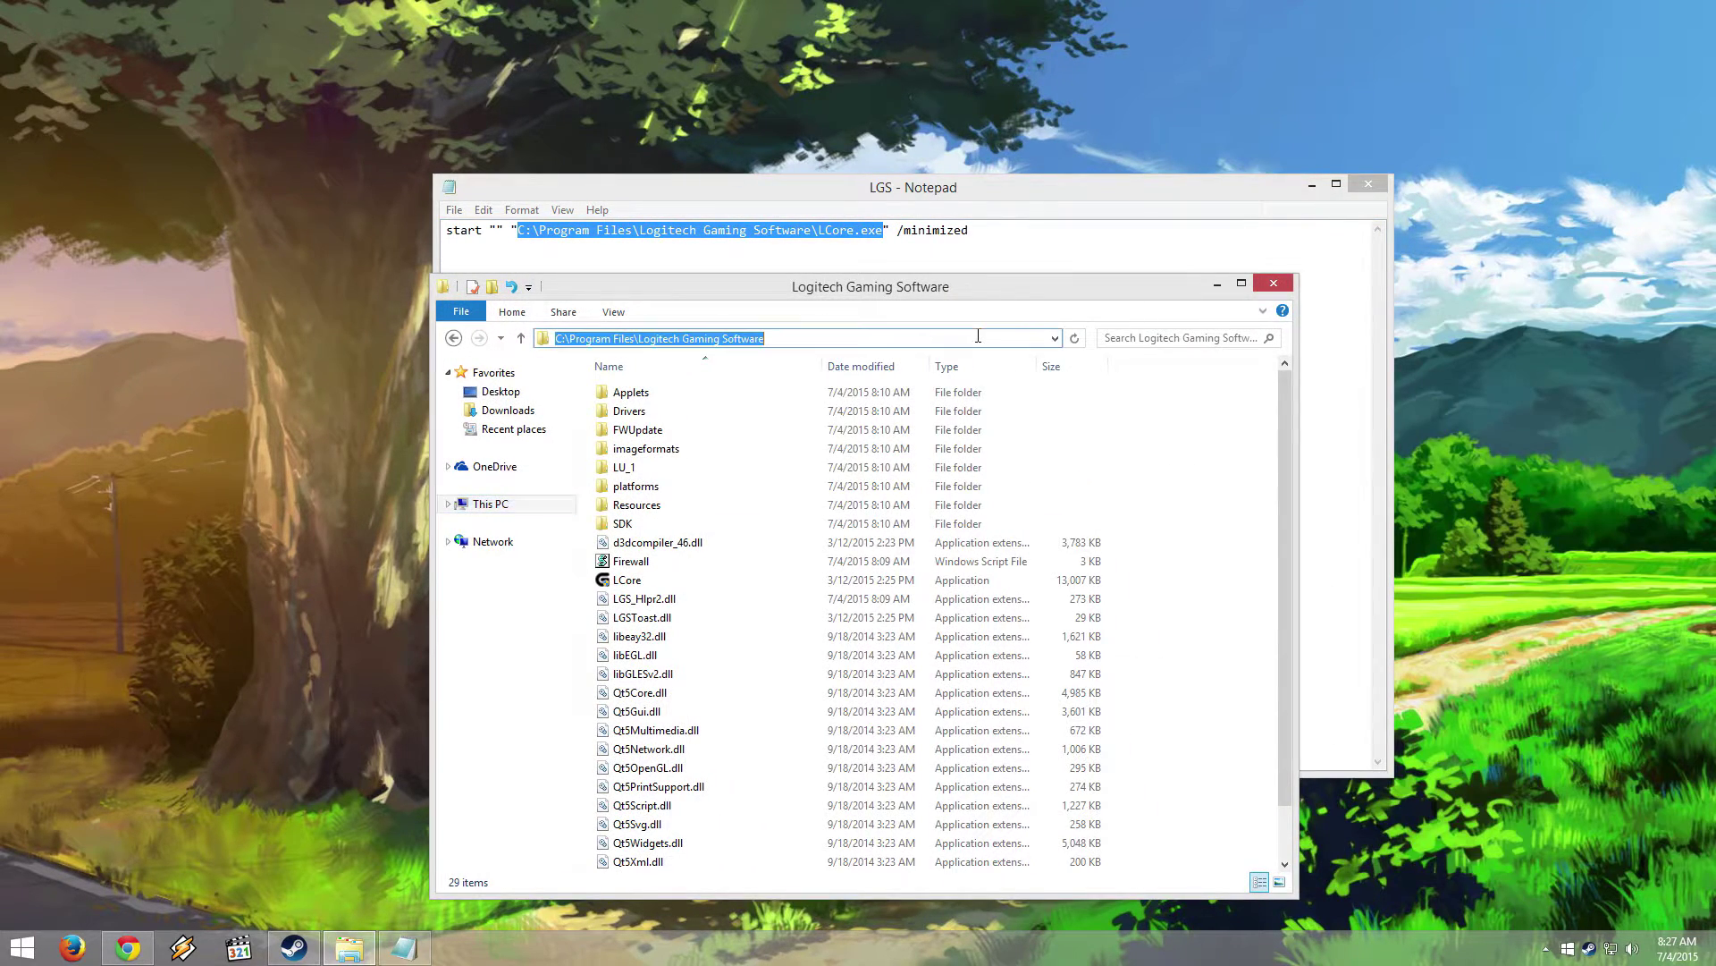
pyautogui.click(652, 580)
pyautogui.click(959, 338)
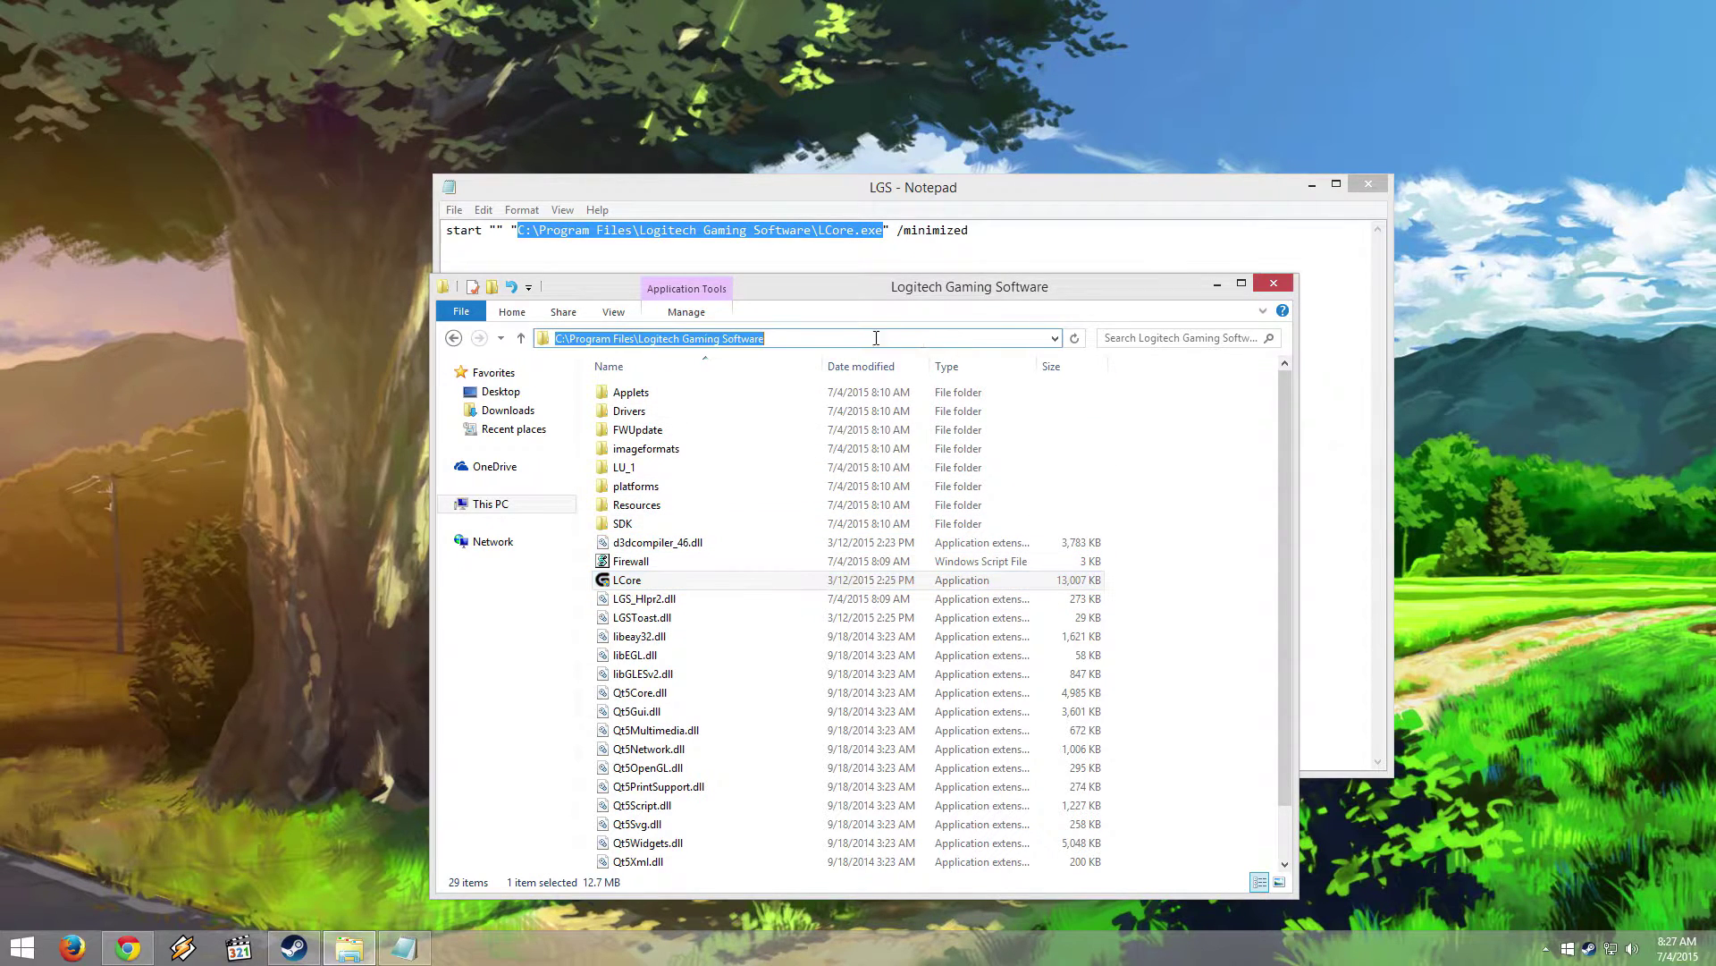
pyautogui.click(1000, 253)
# Save the file on the desktop as LGS.bat with the file type set to All Files
pyautogui.click(454, 209)
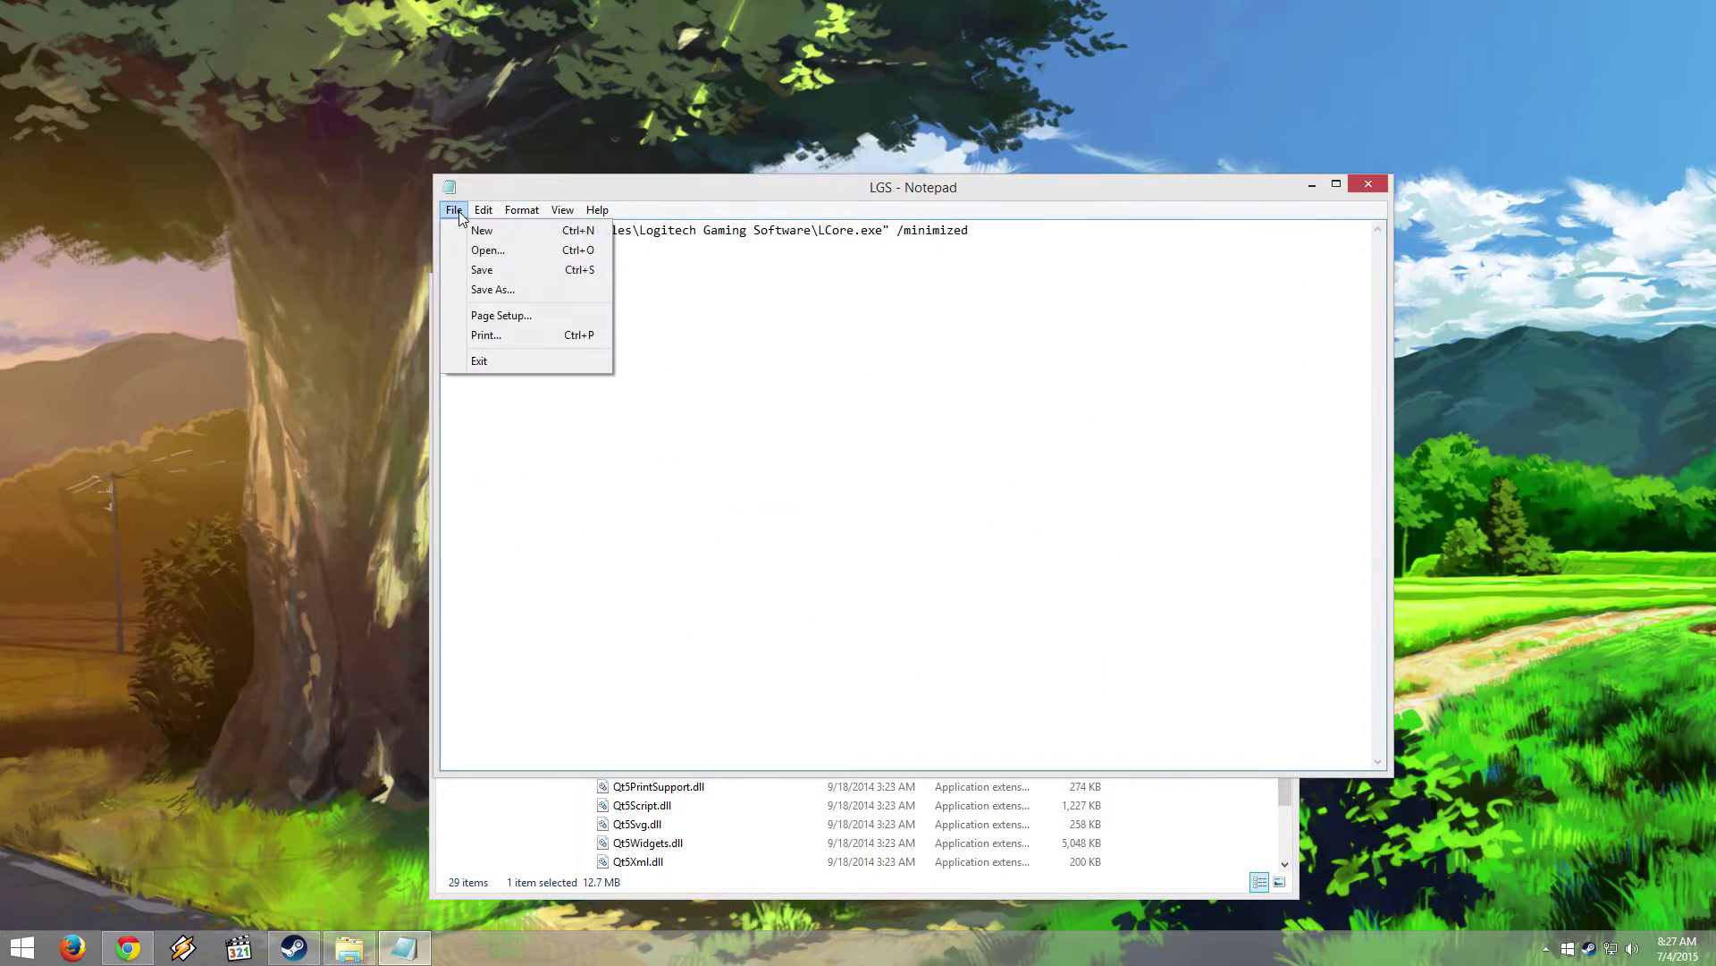
pyautogui.click(496, 294)
pyautogui.click(602, 632)
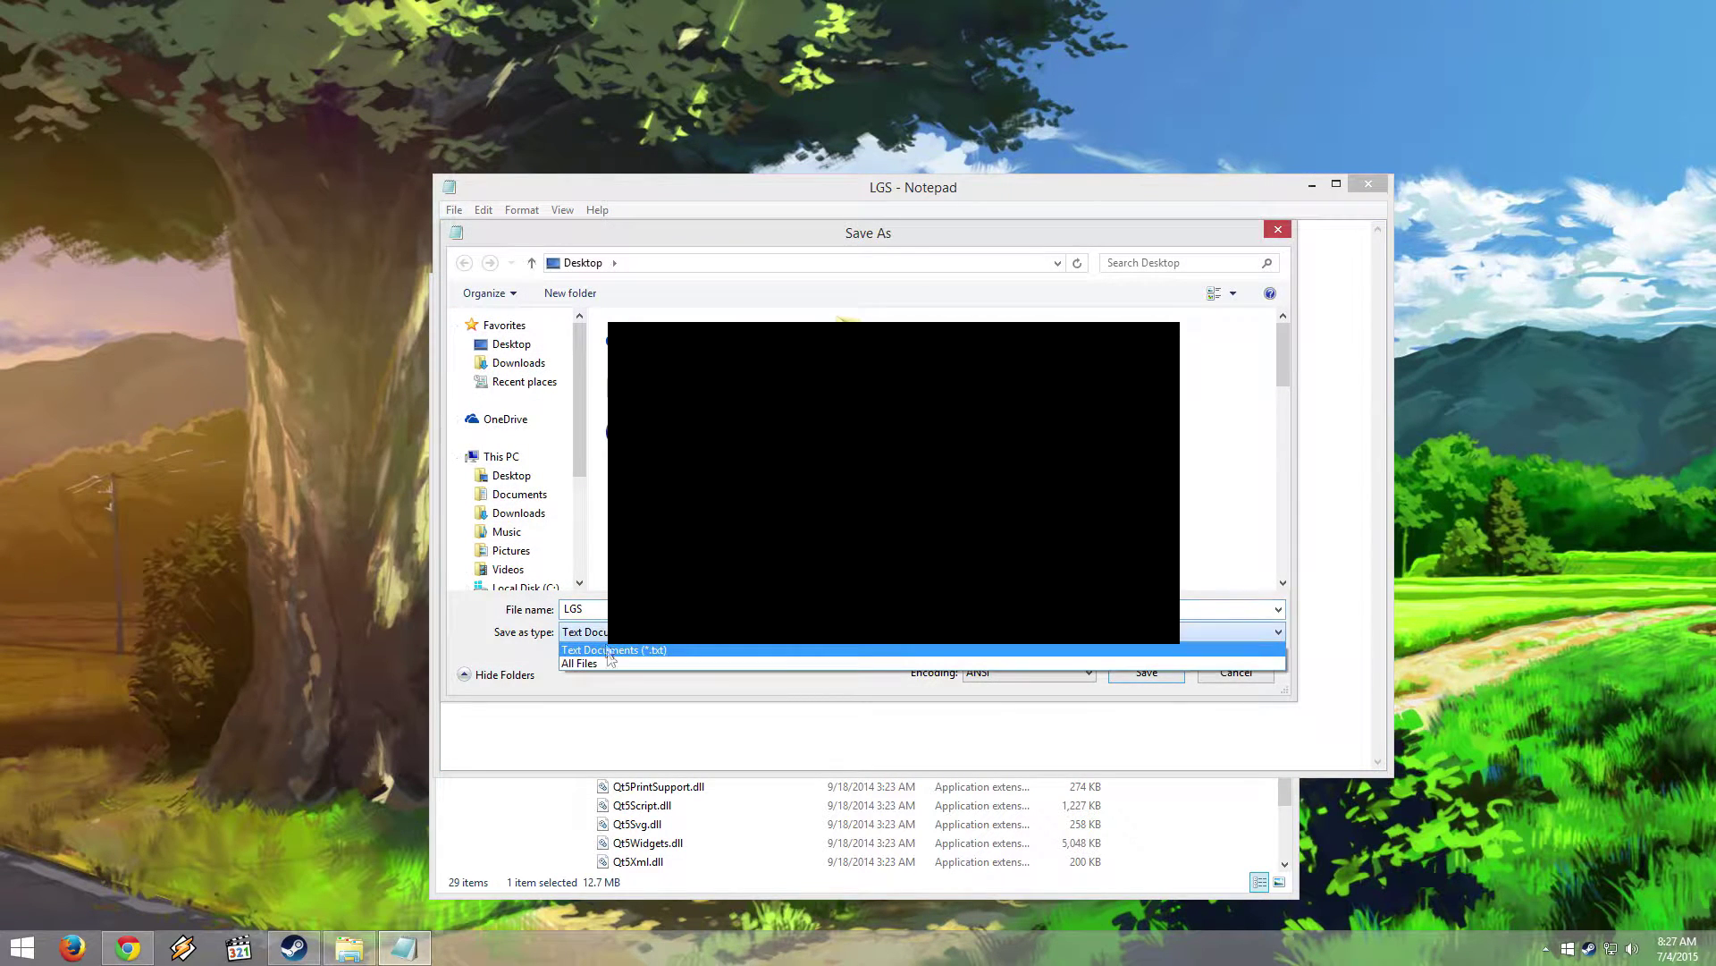
pyautogui.click(607, 667)
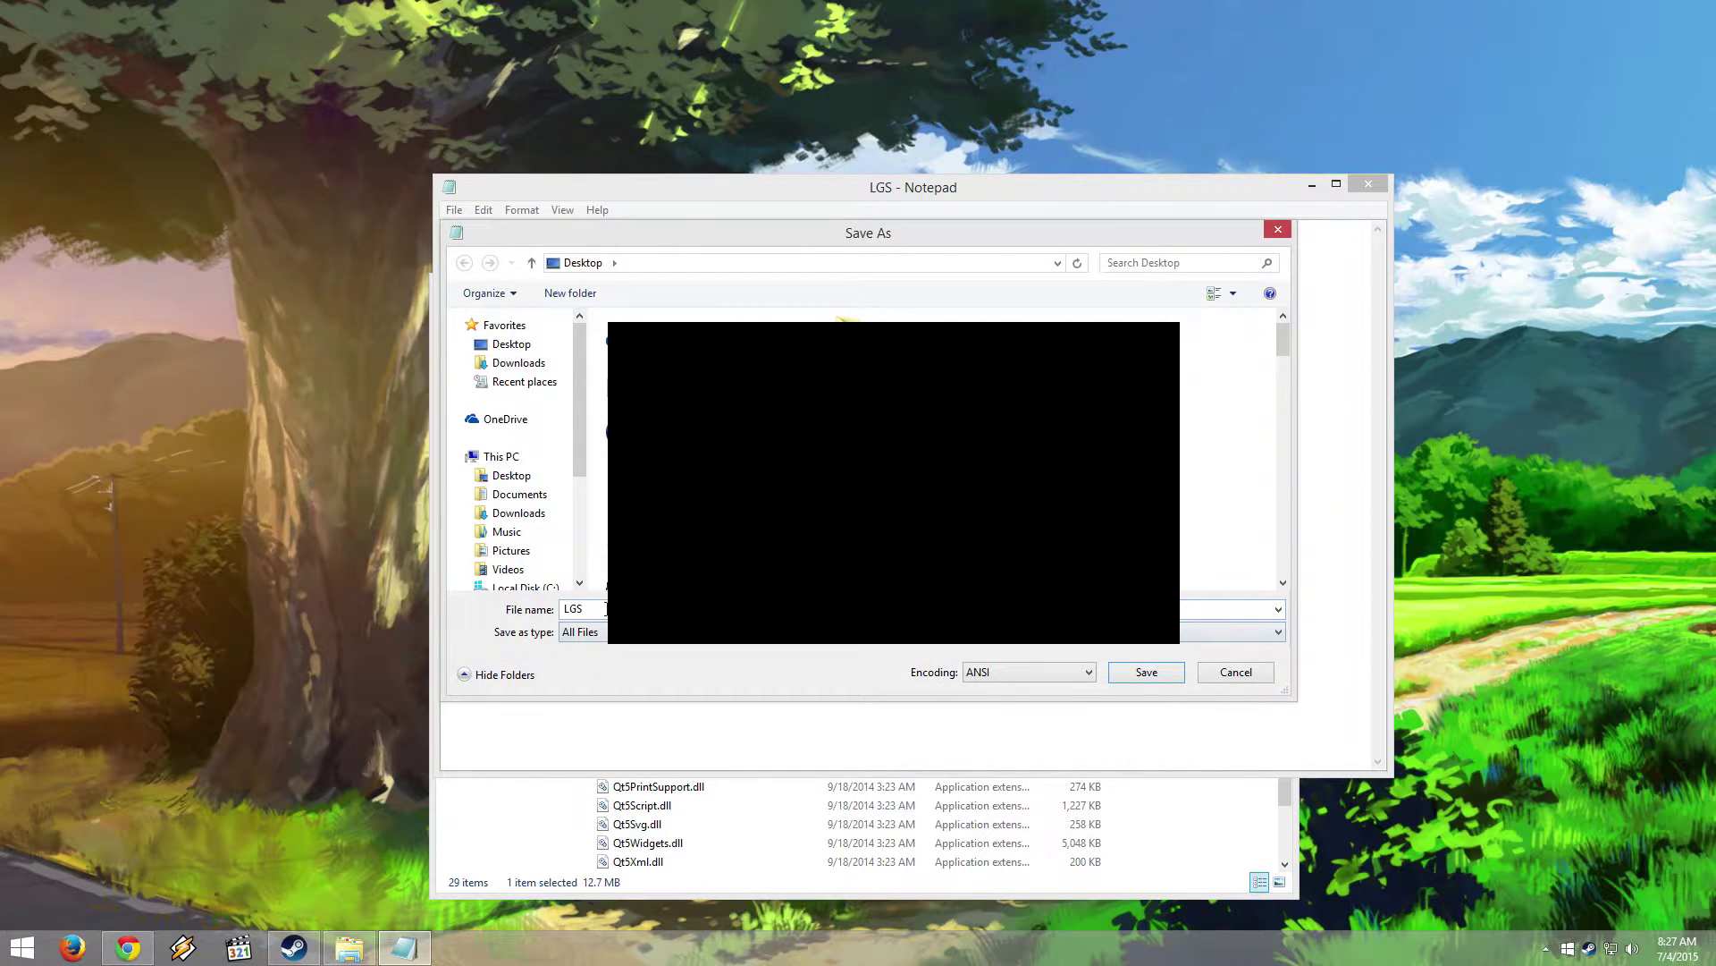
pyautogui.doubleClick(608, 609)
pyautogui.write('.B')
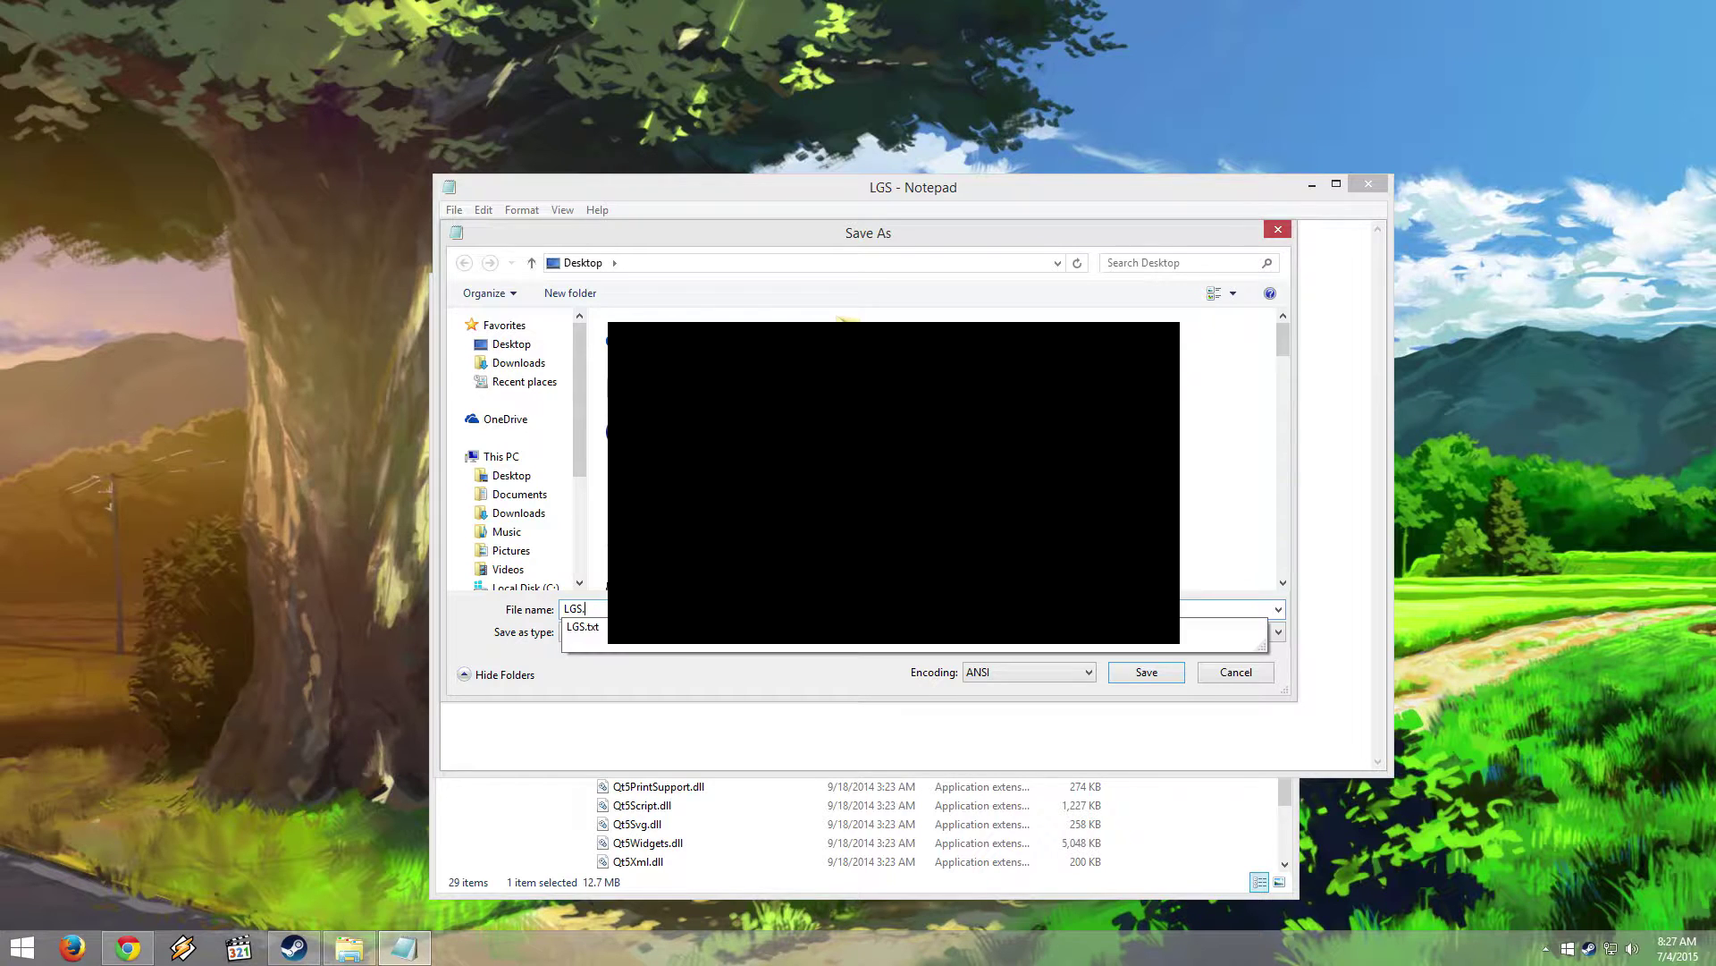
pyautogui.click(1125, 670)
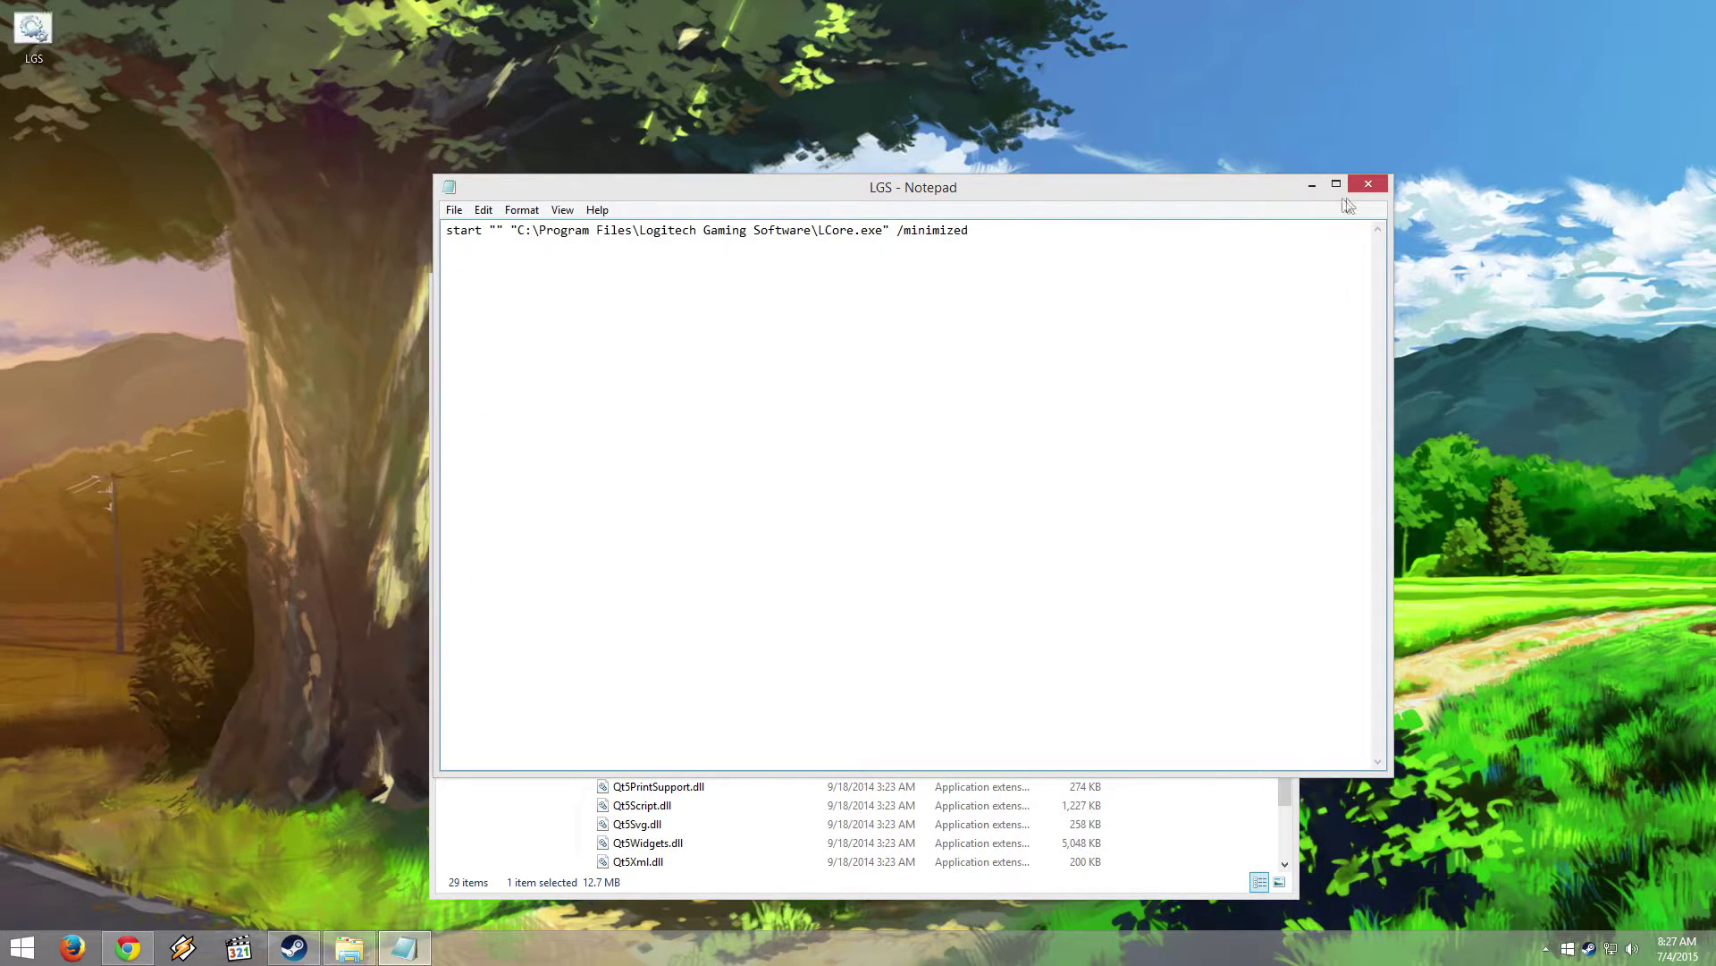
# Close Notepad and delete the selected LGS file from the desktop
pyautogui.click(1368, 184)
pyautogui.moveTo(1012, 268); pyautogui.dragTo(1341, 77)
pyautogui.click(774, 704)
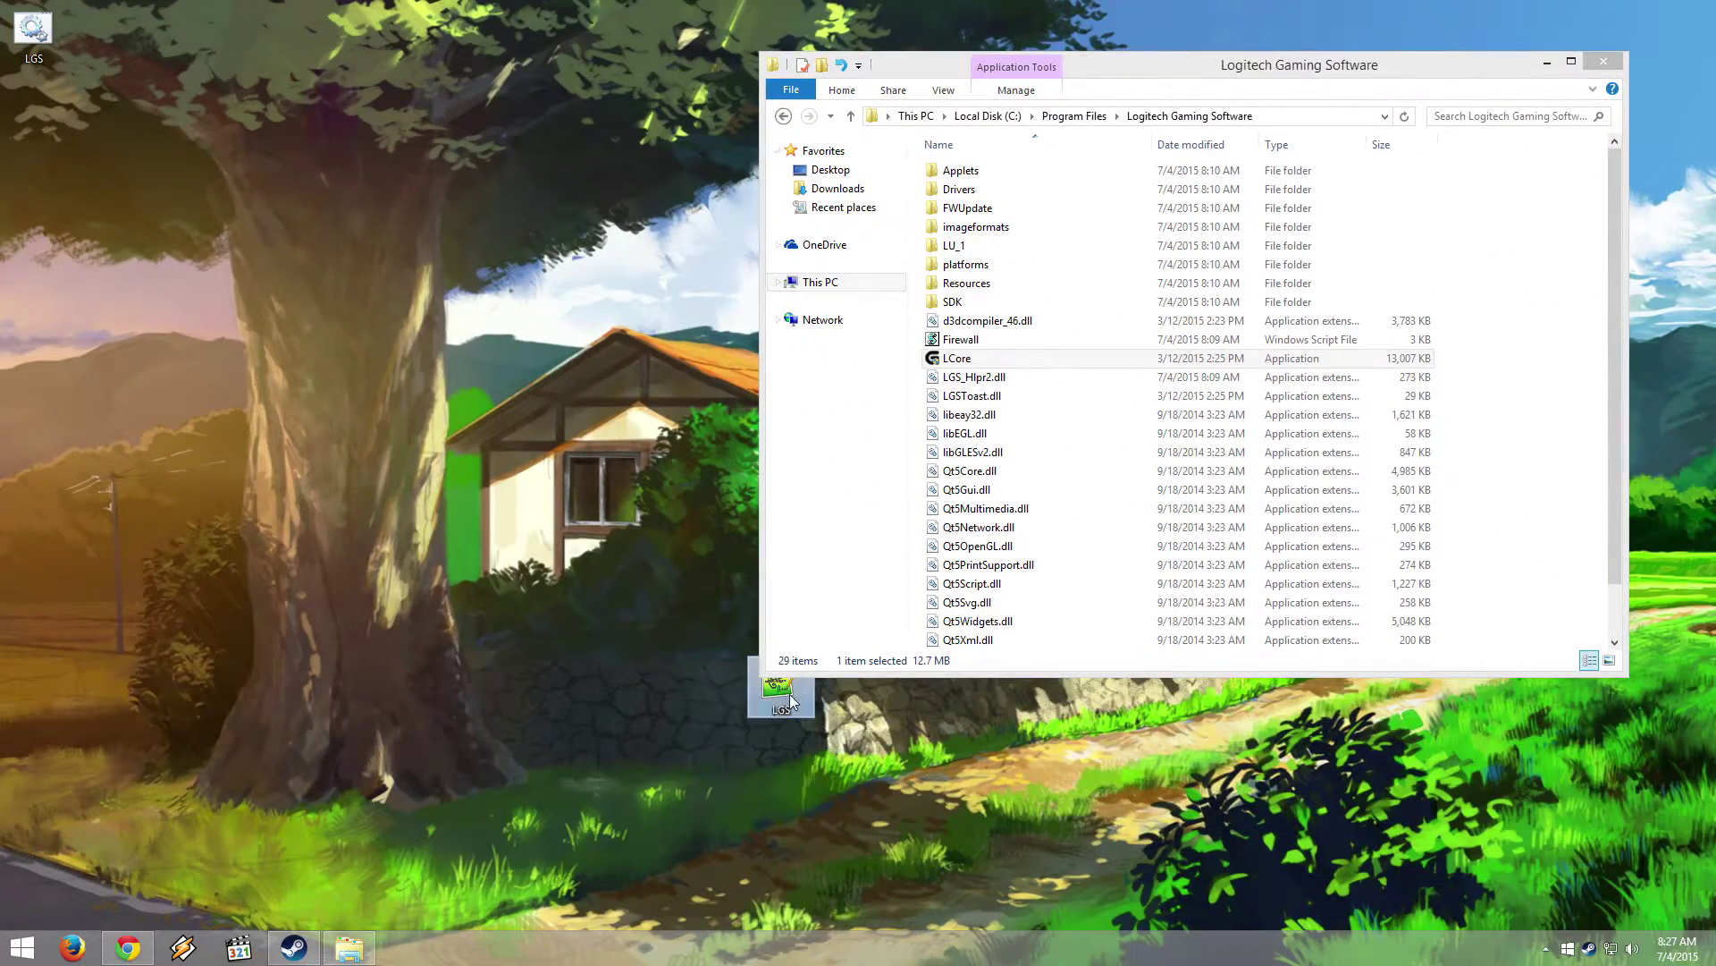
pyautogui.press('Delete')
# Move LGS.bat into the Logitech Gaming Software folder, granting administrator permission
pyautogui.moveTo(1108, 61); pyautogui.dragTo(598, 203)
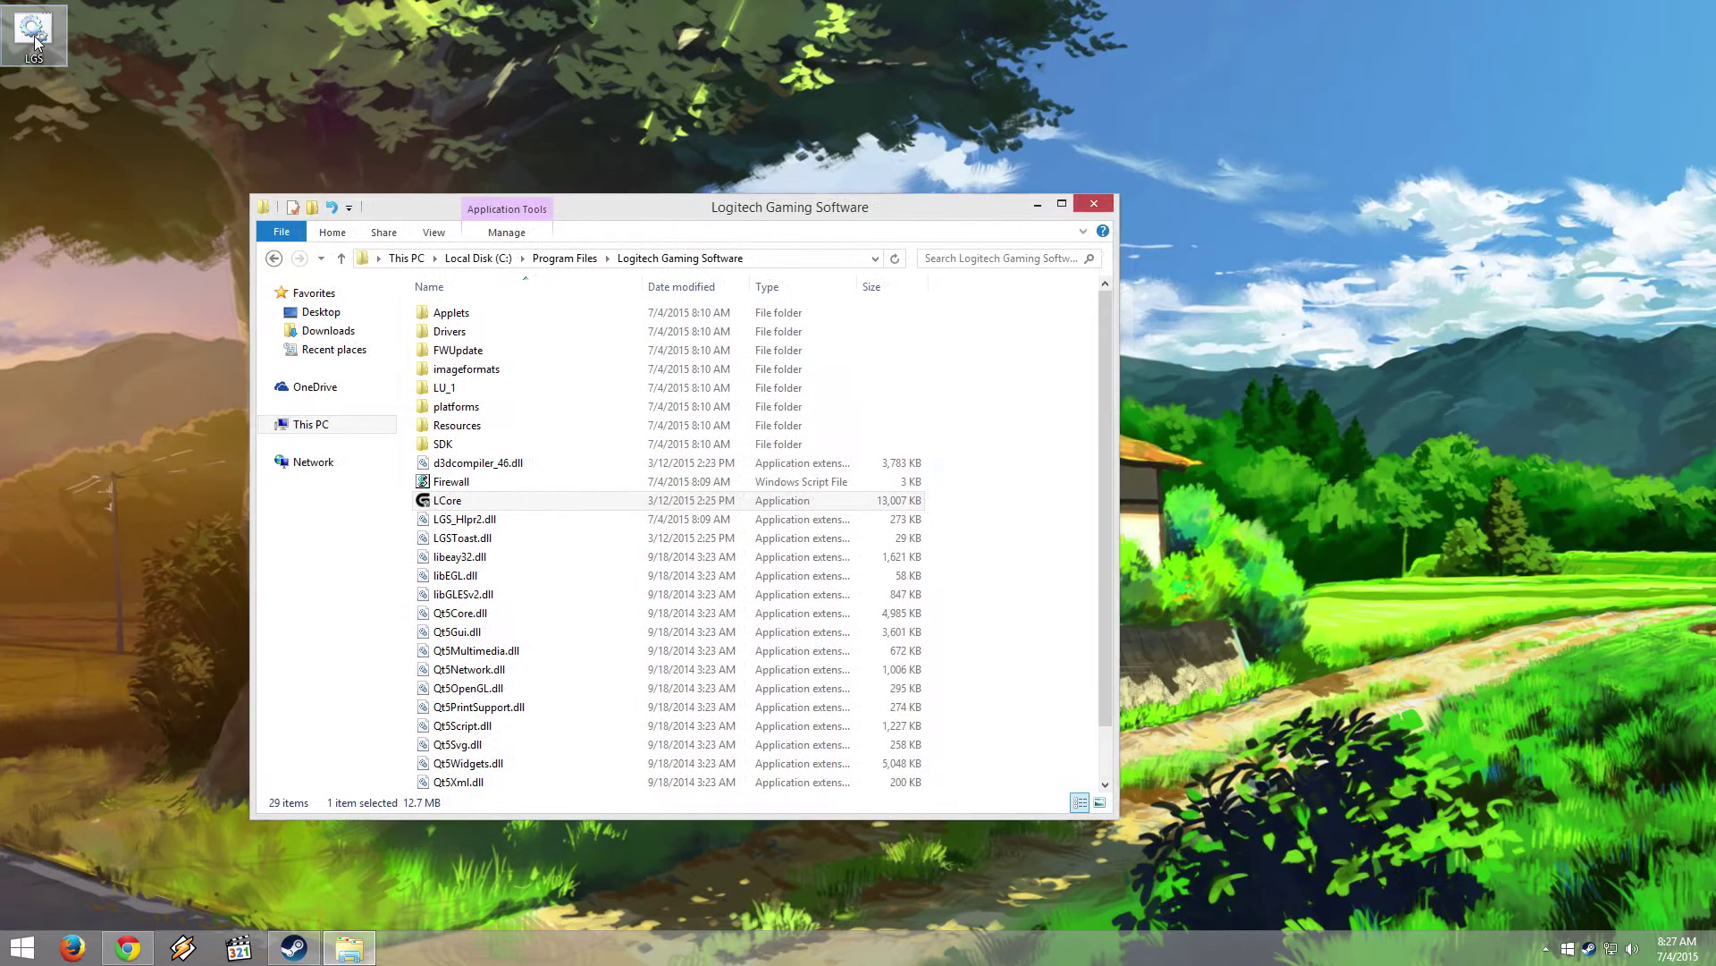
pyautogui.moveTo(34, 32); pyautogui.dragTo(1040, 474)
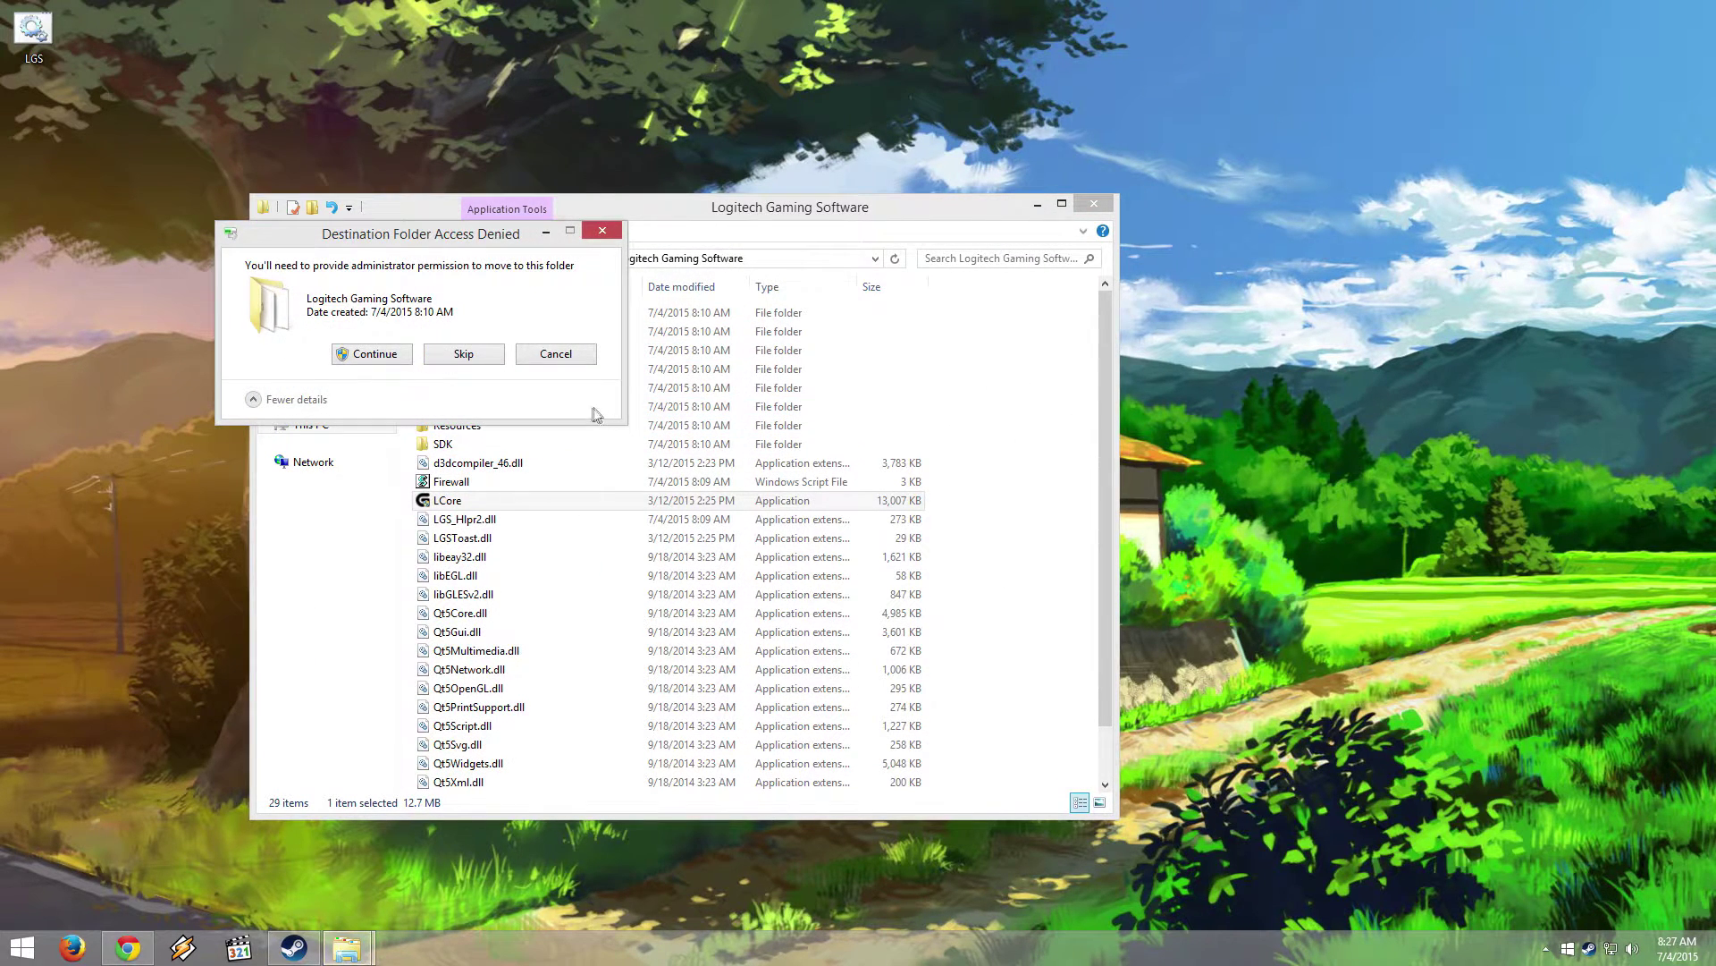
pyautogui.click(393, 359)
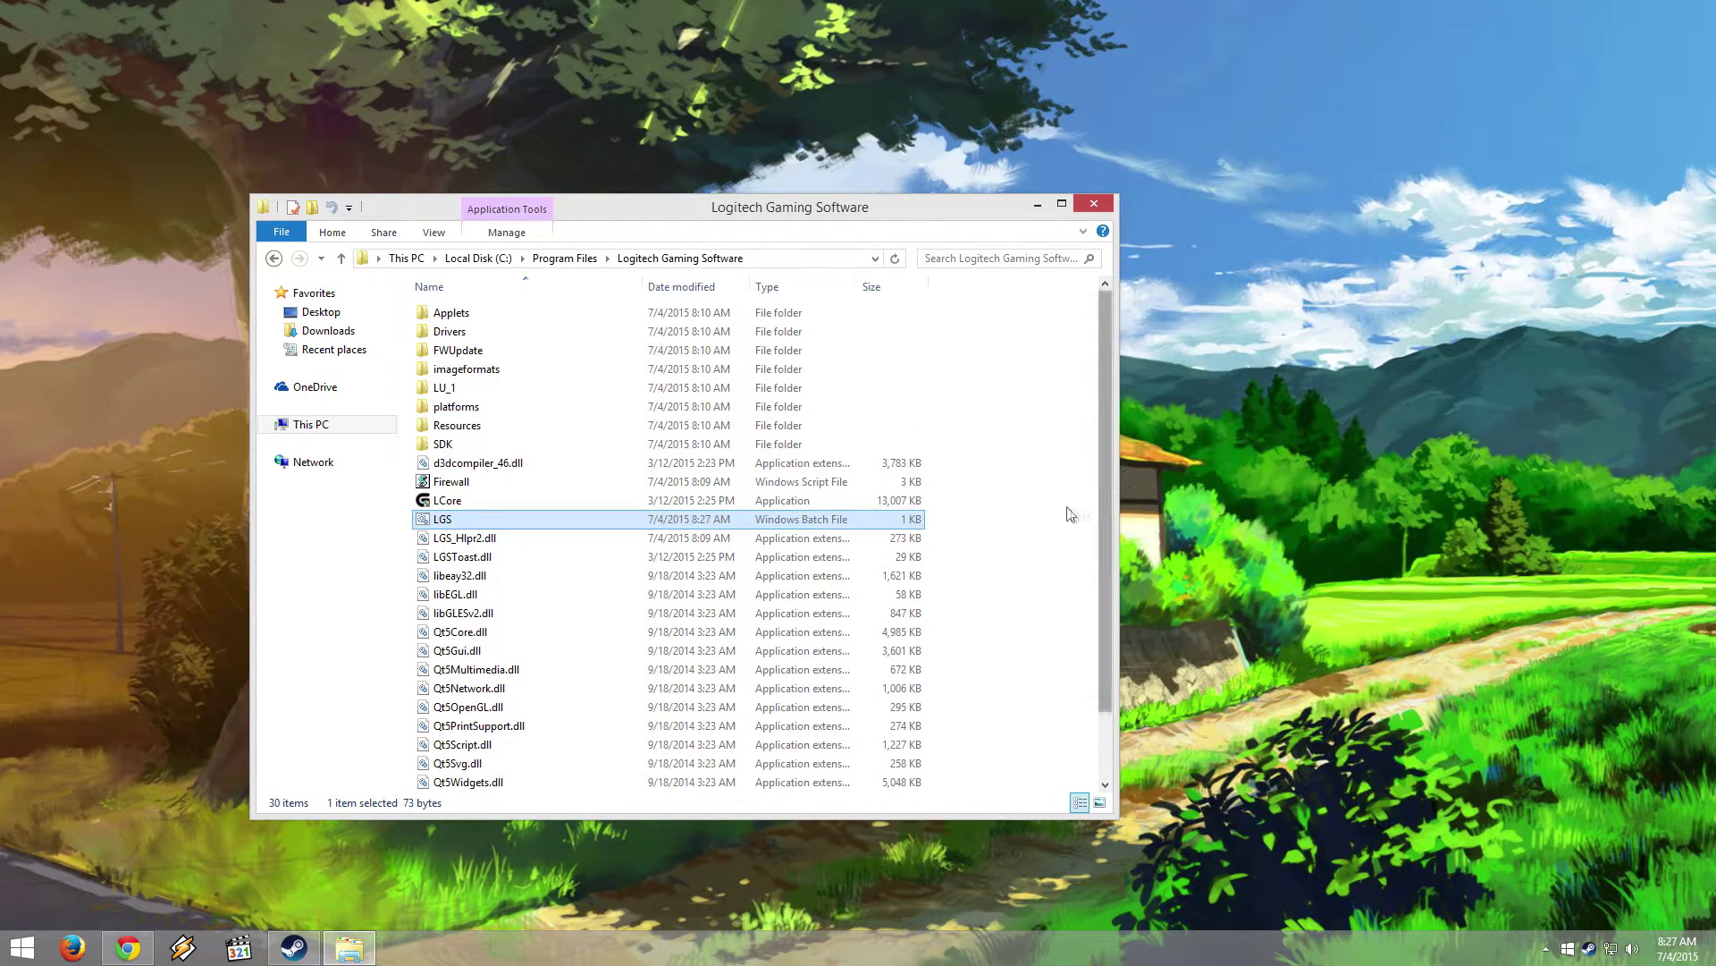
pyautogui.rightClick(20, 946)
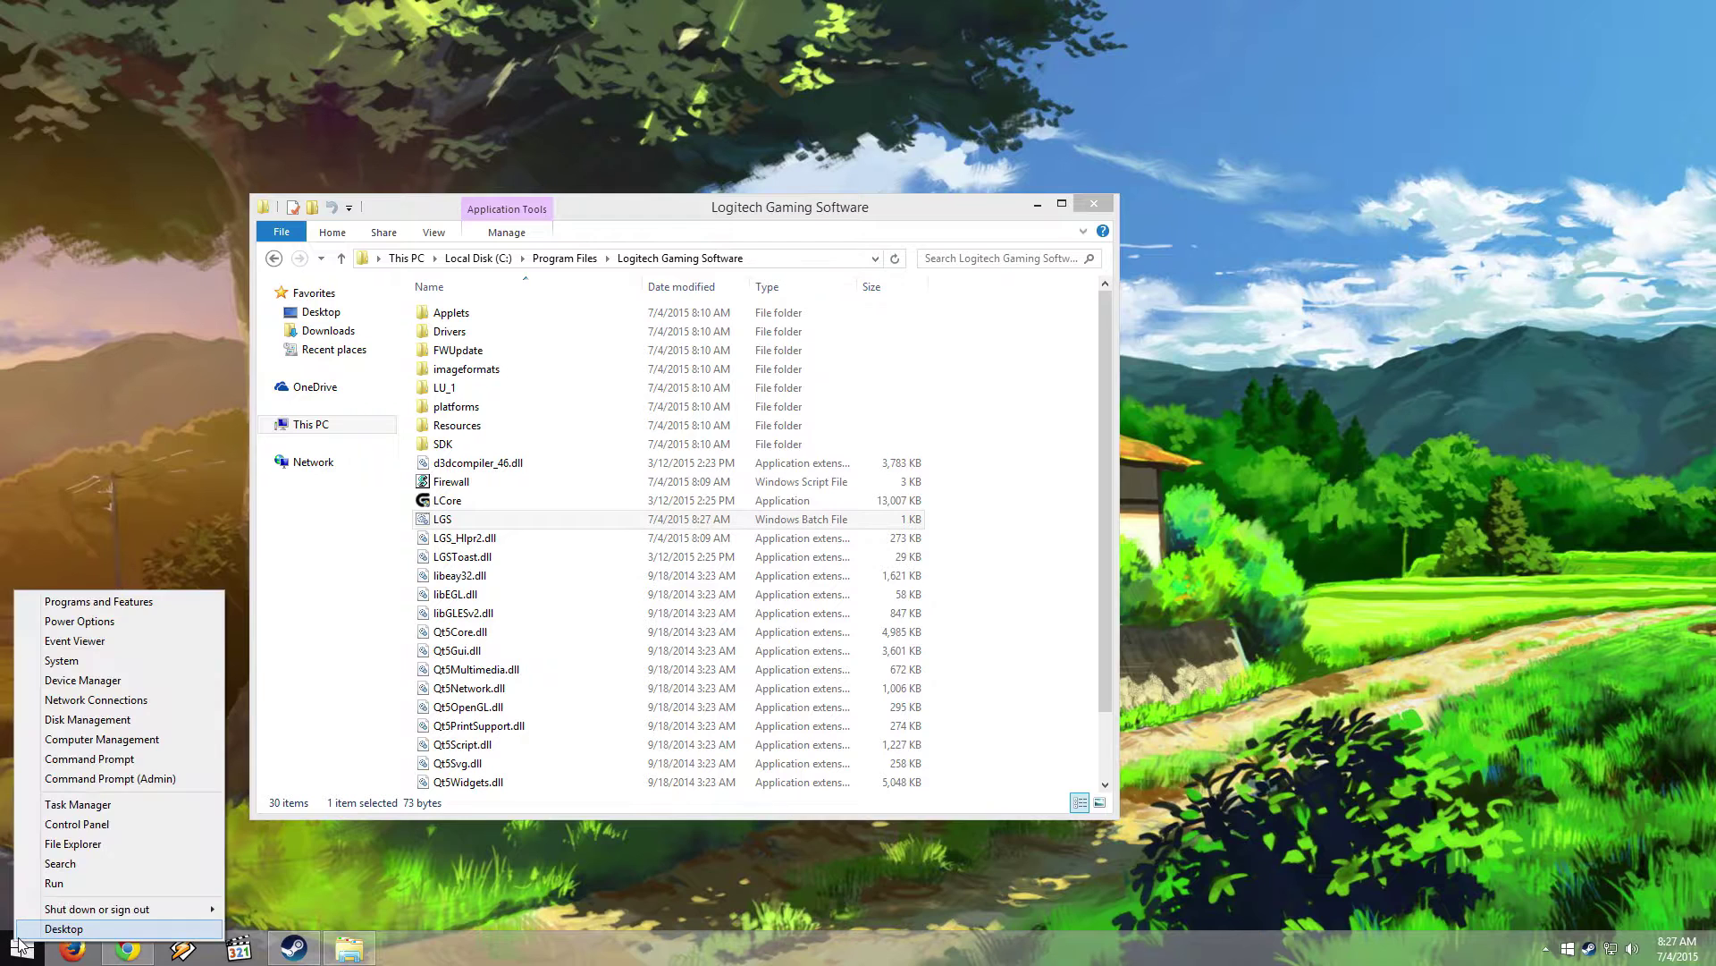
# Open Control Panel and navigate to System and Security > Administrative Tools
pyautogui.click(93, 824)
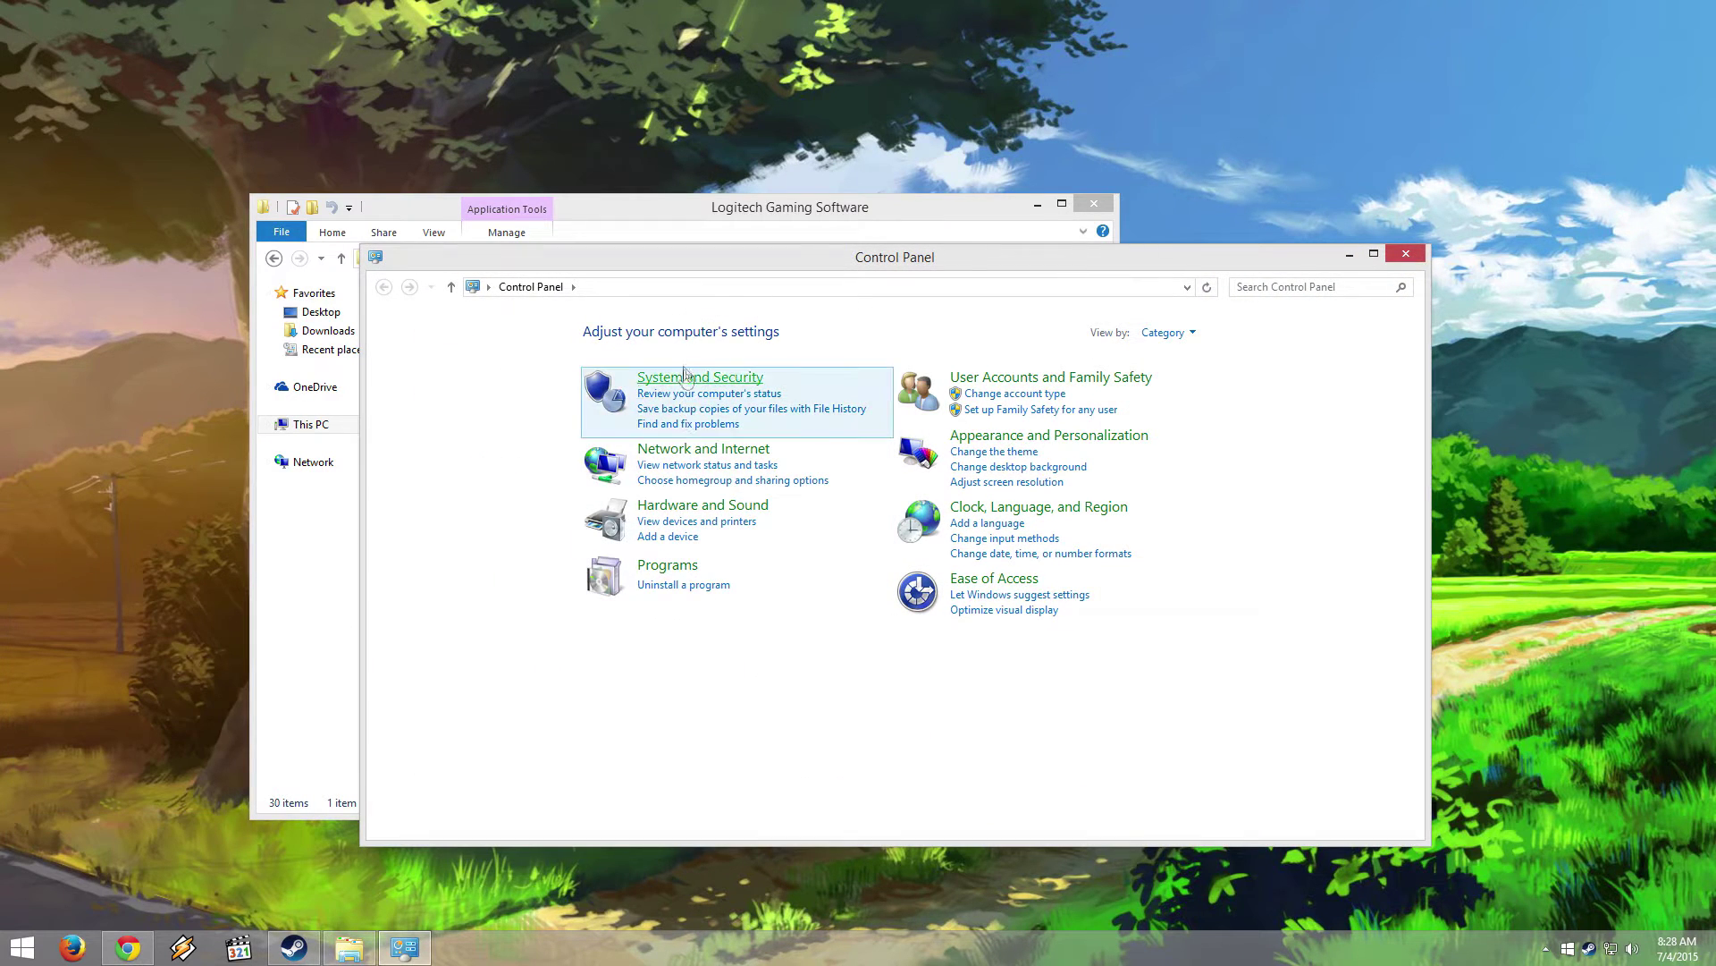
pyautogui.click(682, 377)
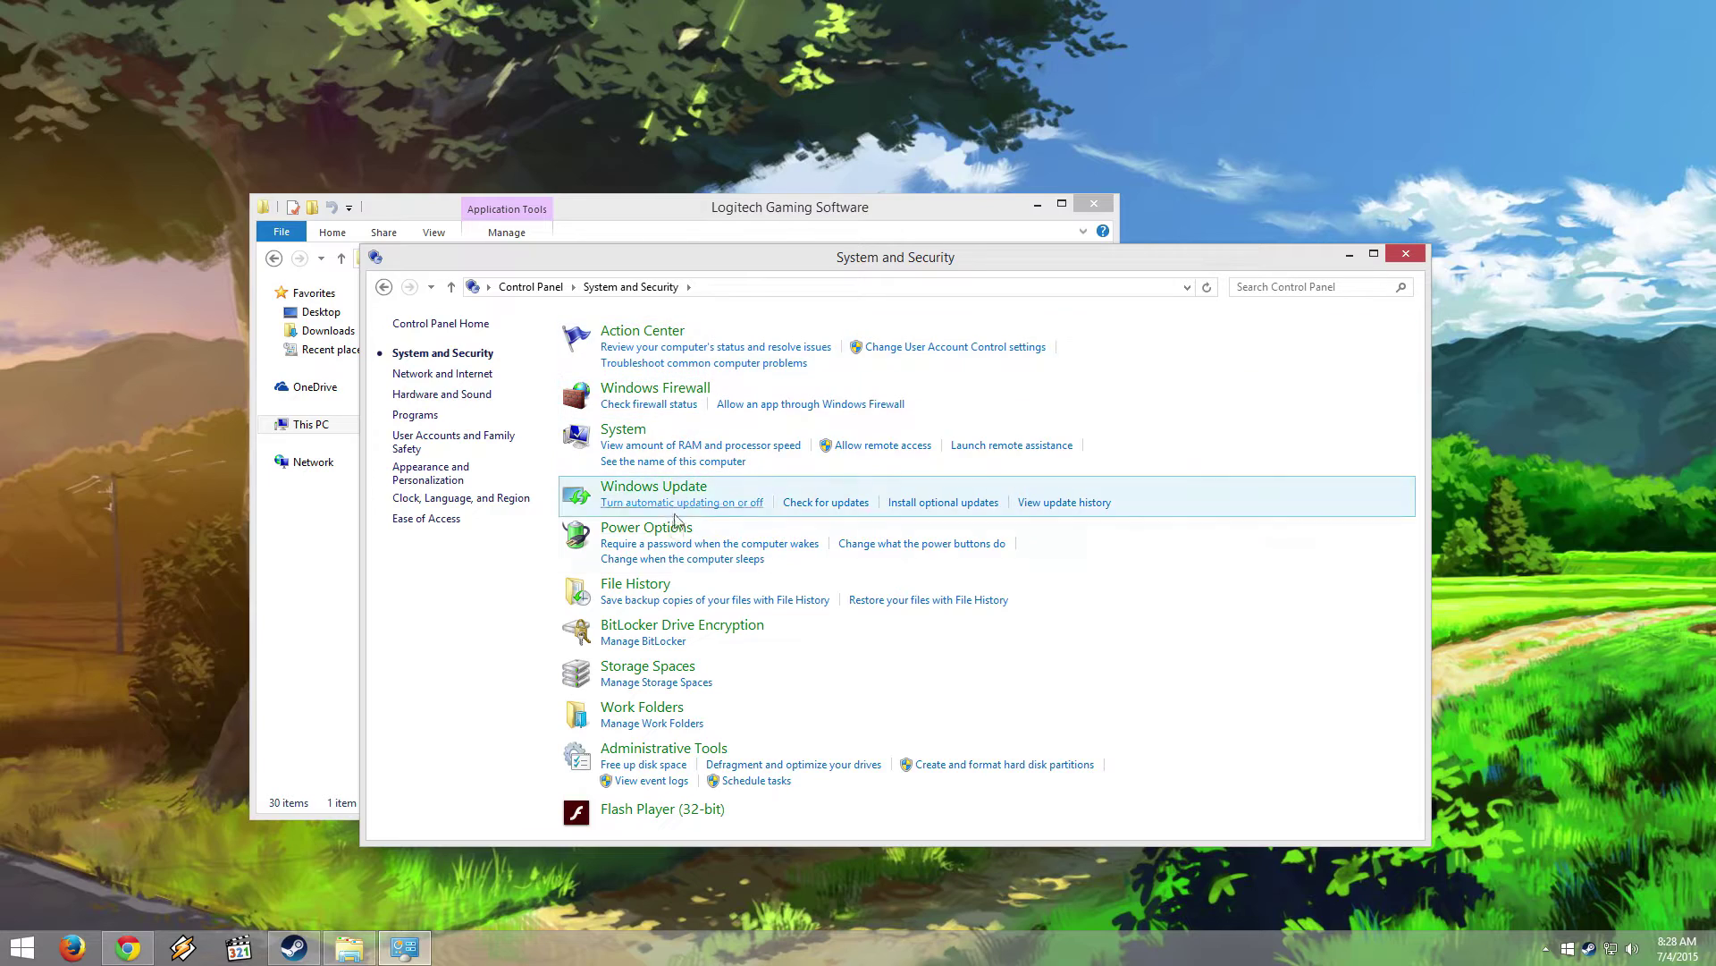
pyautogui.click(705, 751)
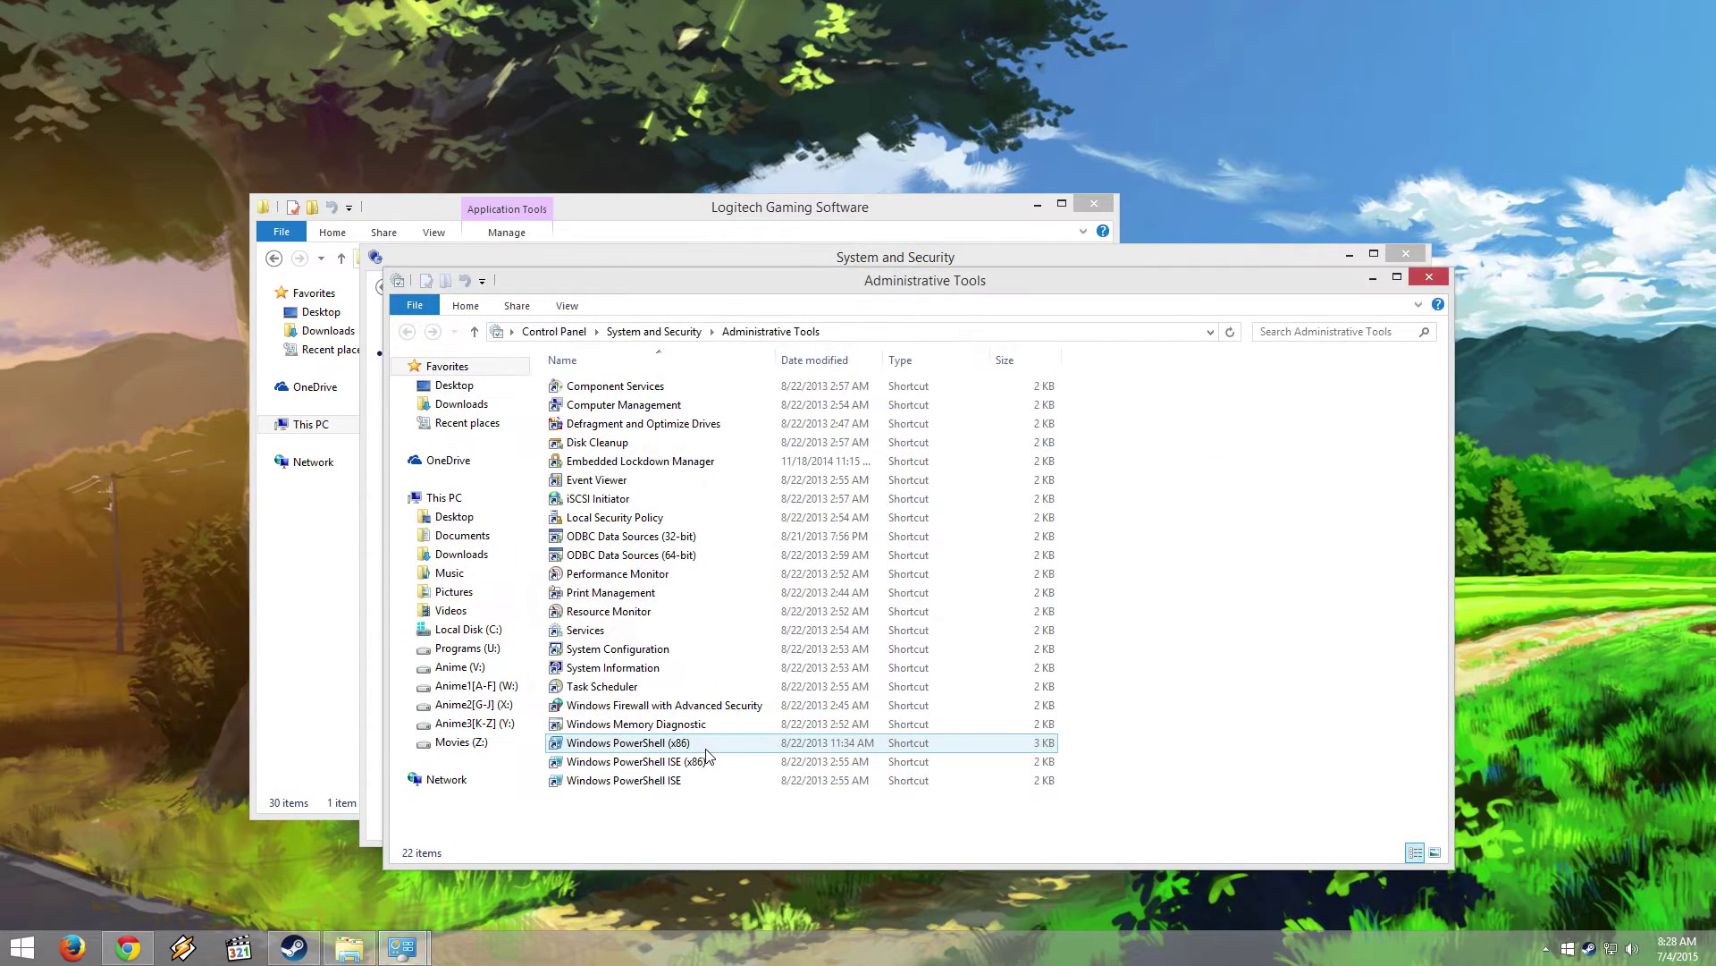
# Launch Task Scheduler and create a basic task named LGS triggered 'When I log on'
pyautogui.doubleClick(709, 685)
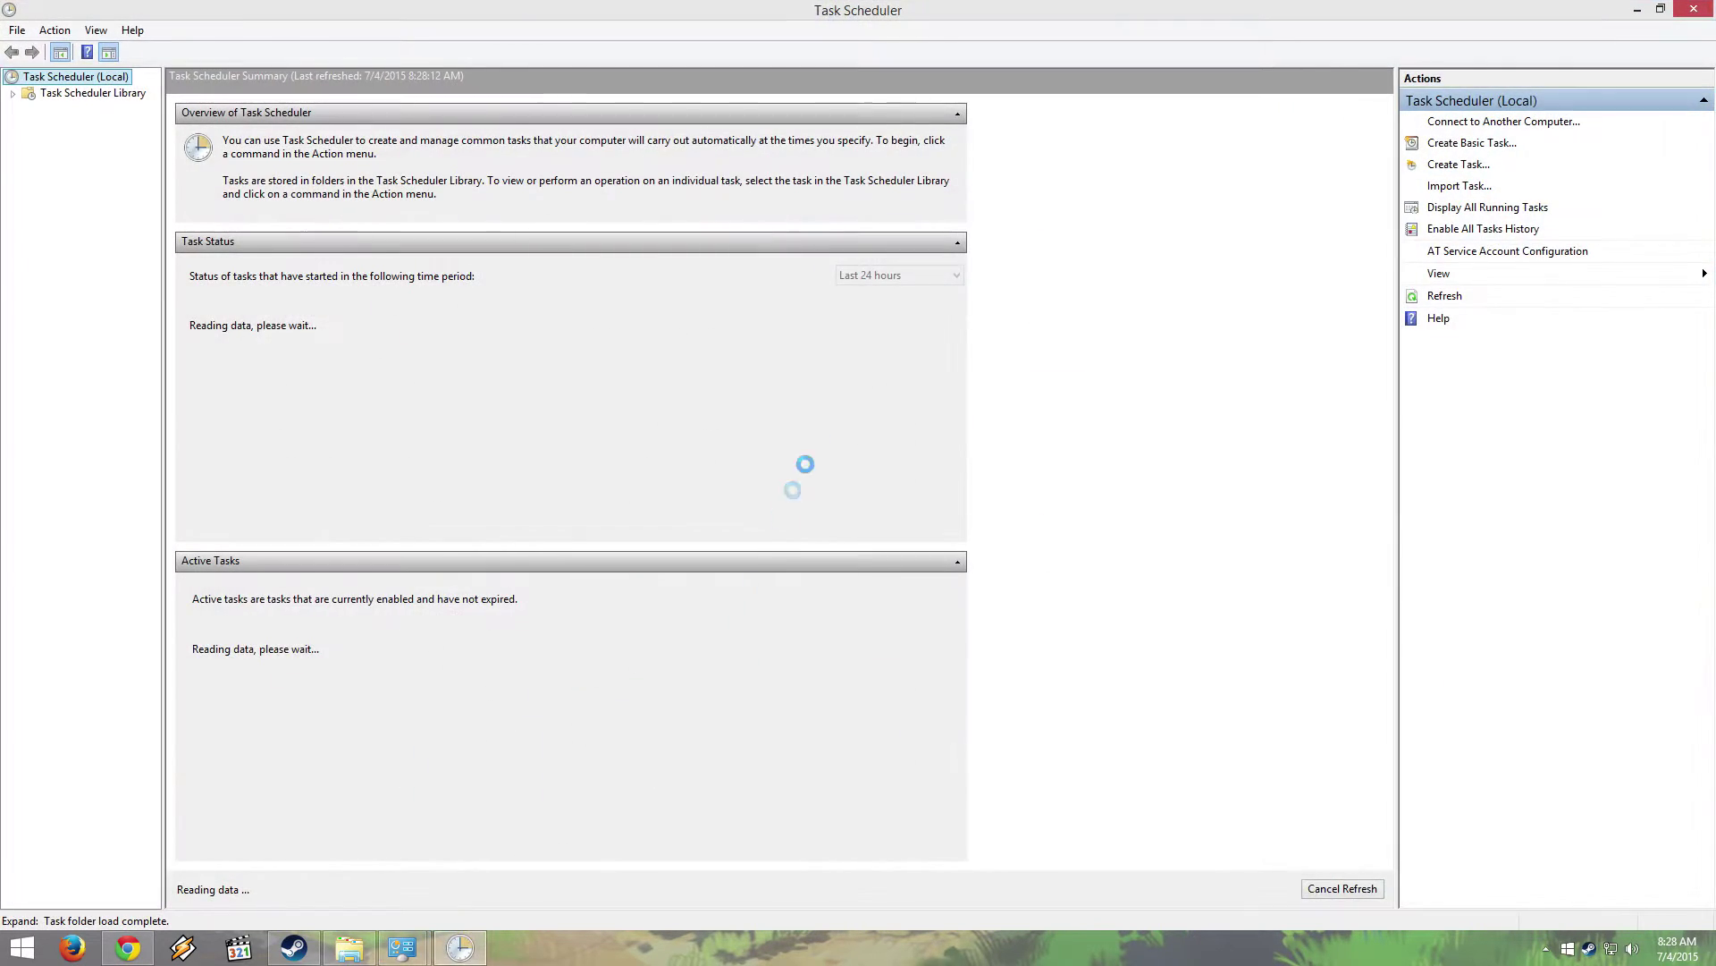
pyautogui.click(55, 30)
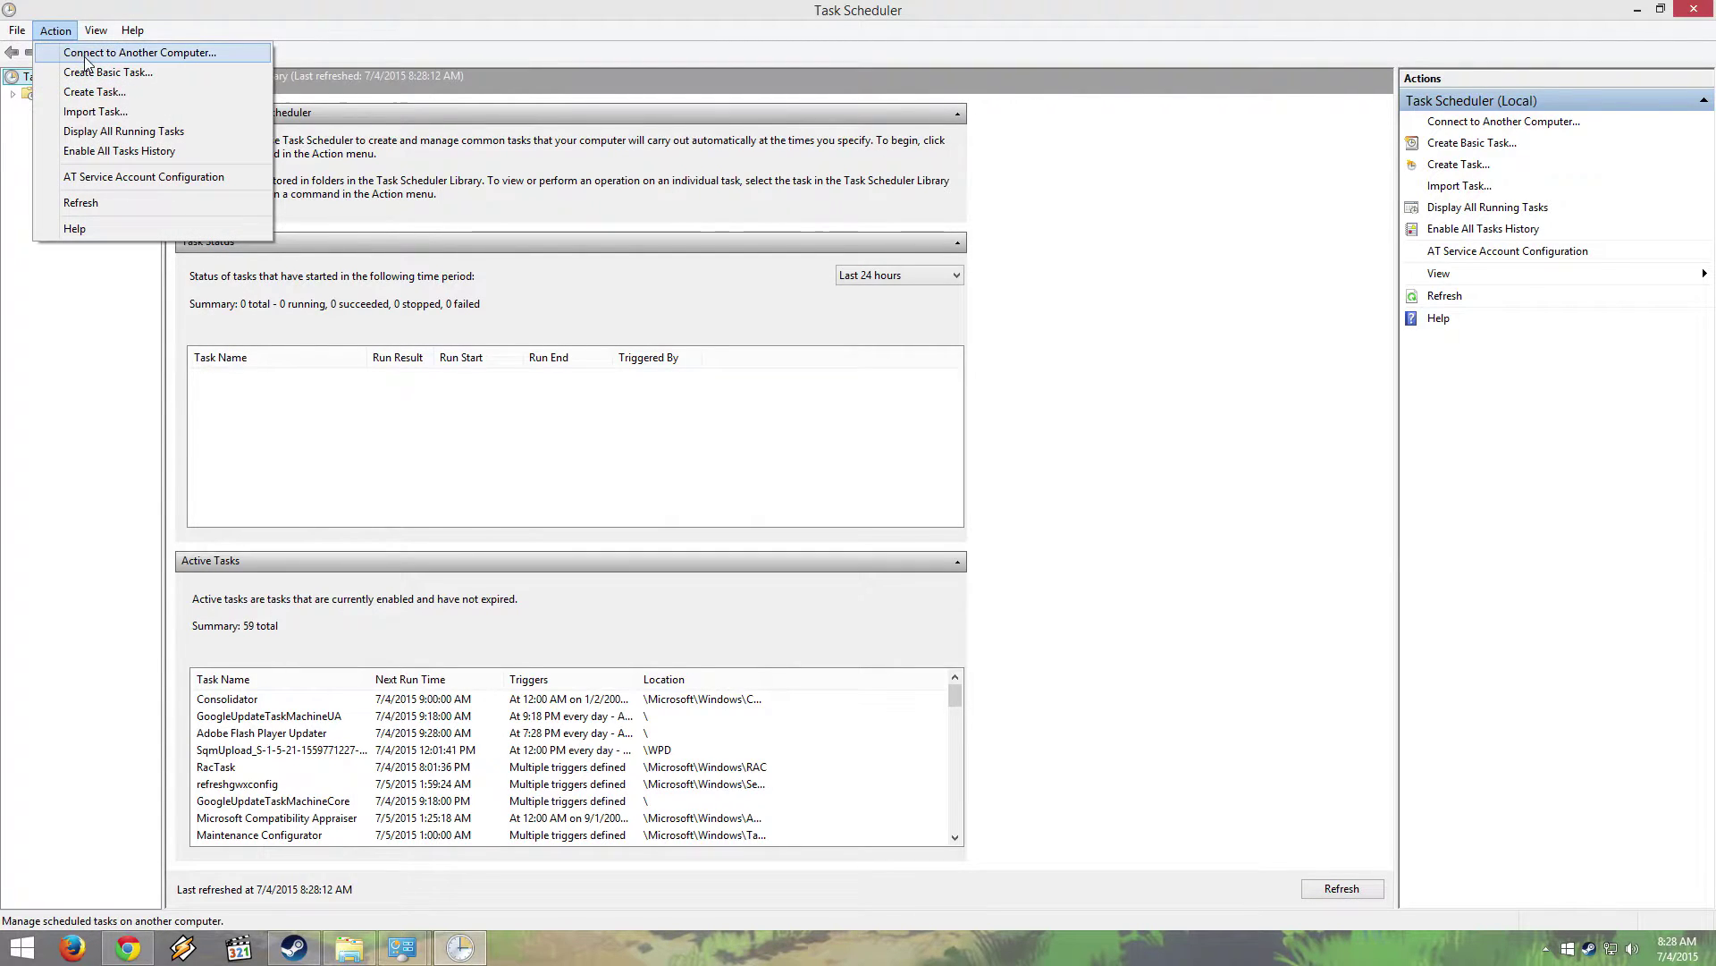
pyautogui.click(108, 73)
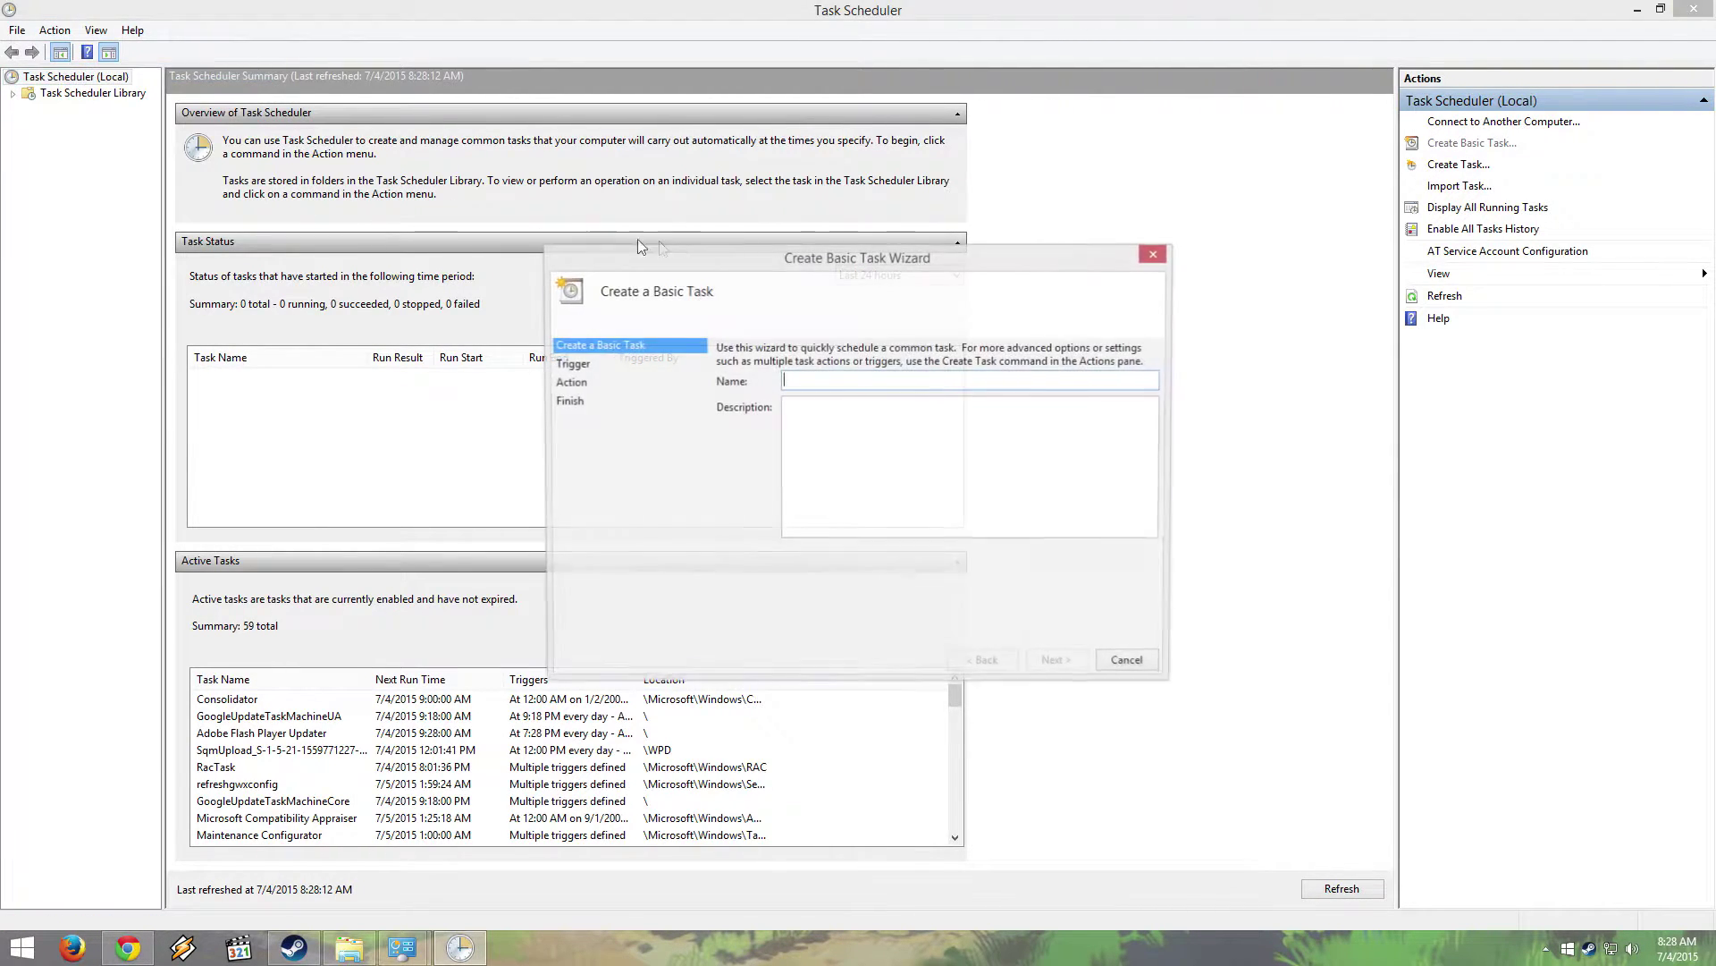
pyautogui.write('LGS')
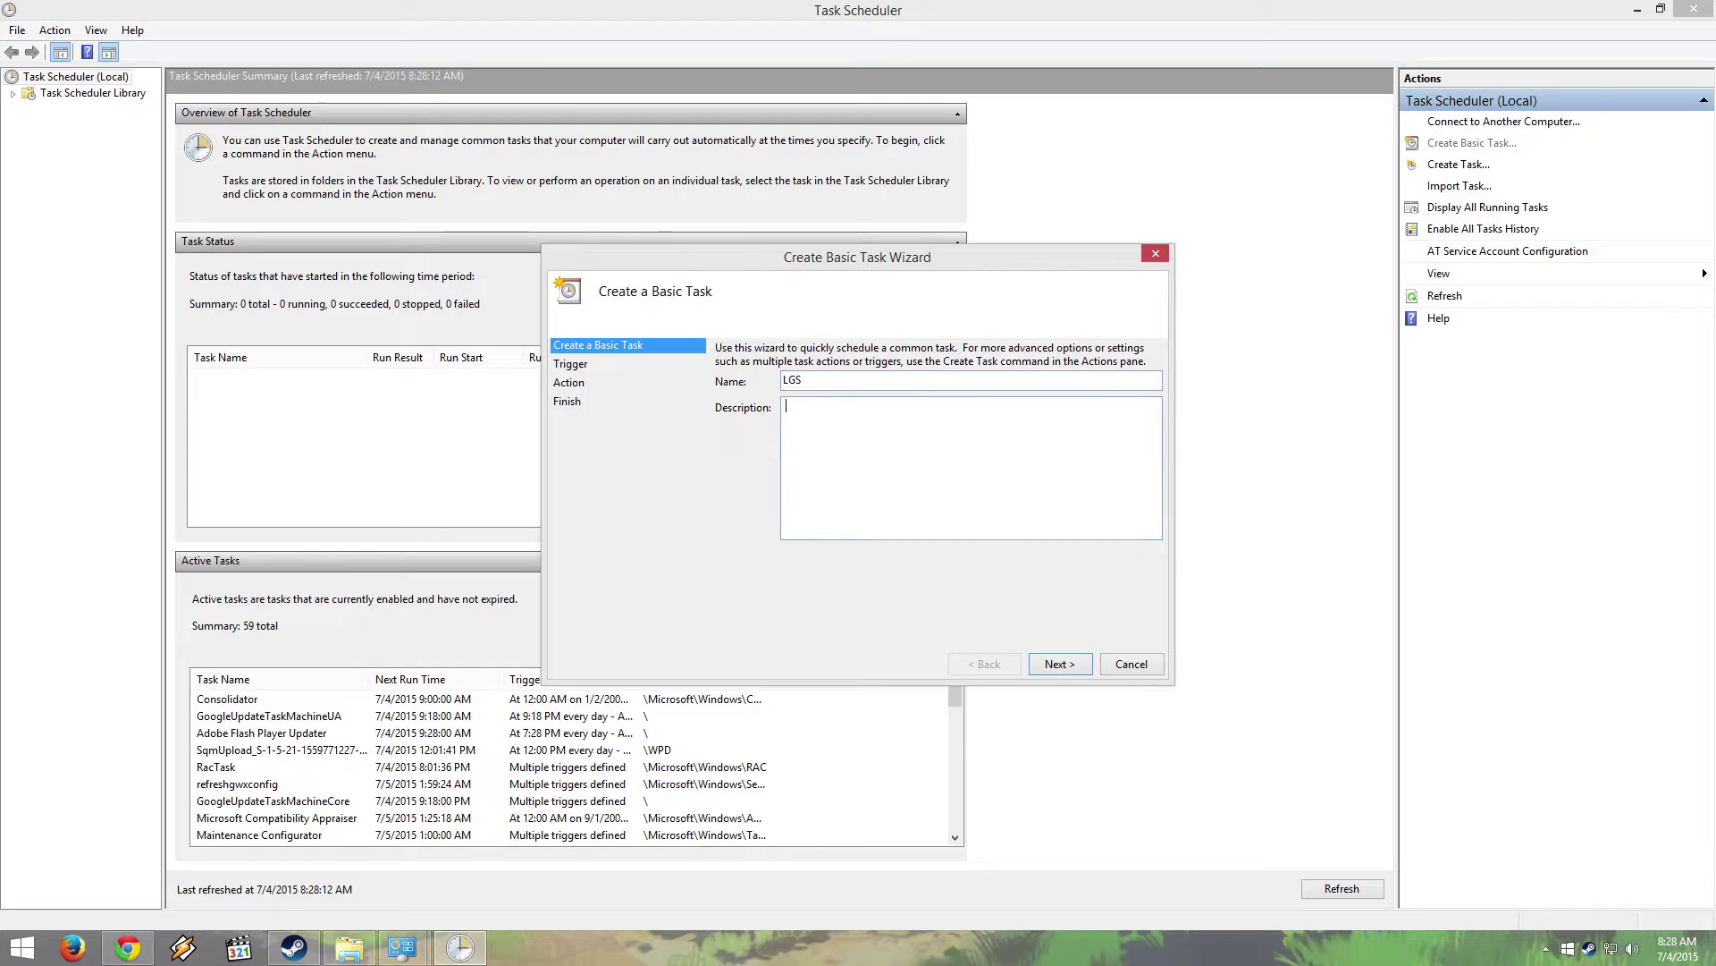
pyautogui.write('Logitech Gaming Software')
pyautogui.click(1076, 665)
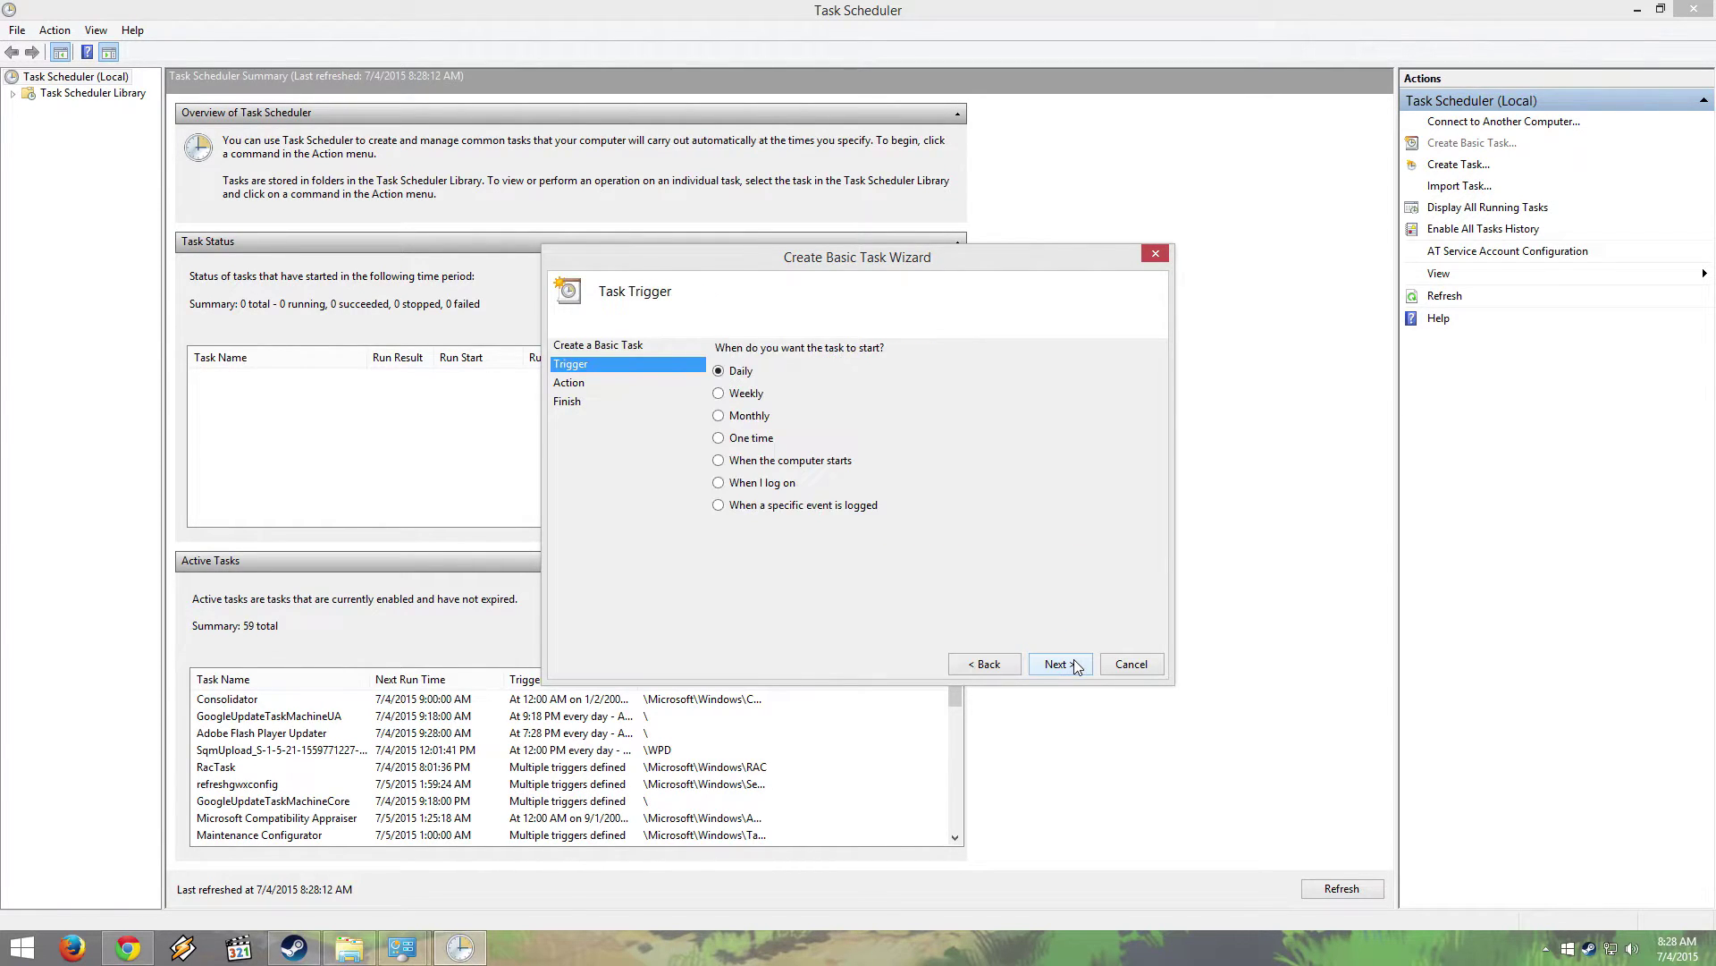
pyautogui.click(719, 485)
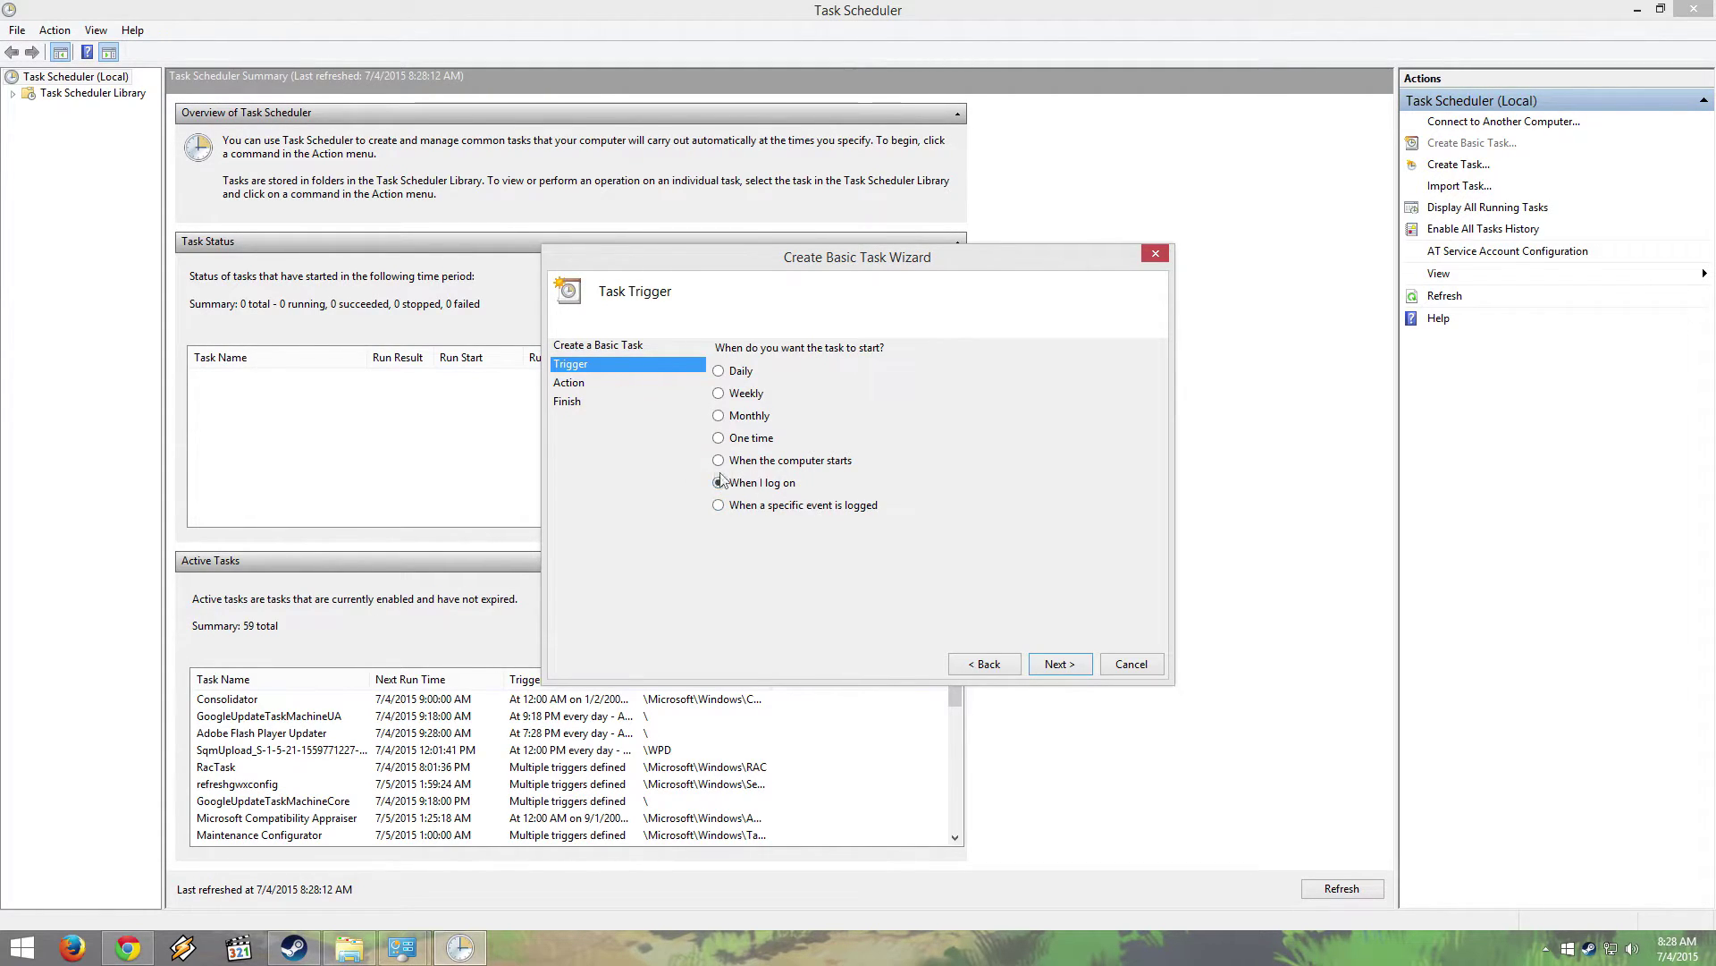
pyautogui.click(1069, 661)
# Set the LGS task to start LGS.bat from the Logitech Gaming Software folder and finish the wizard
pyautogui.click(1055, 663)
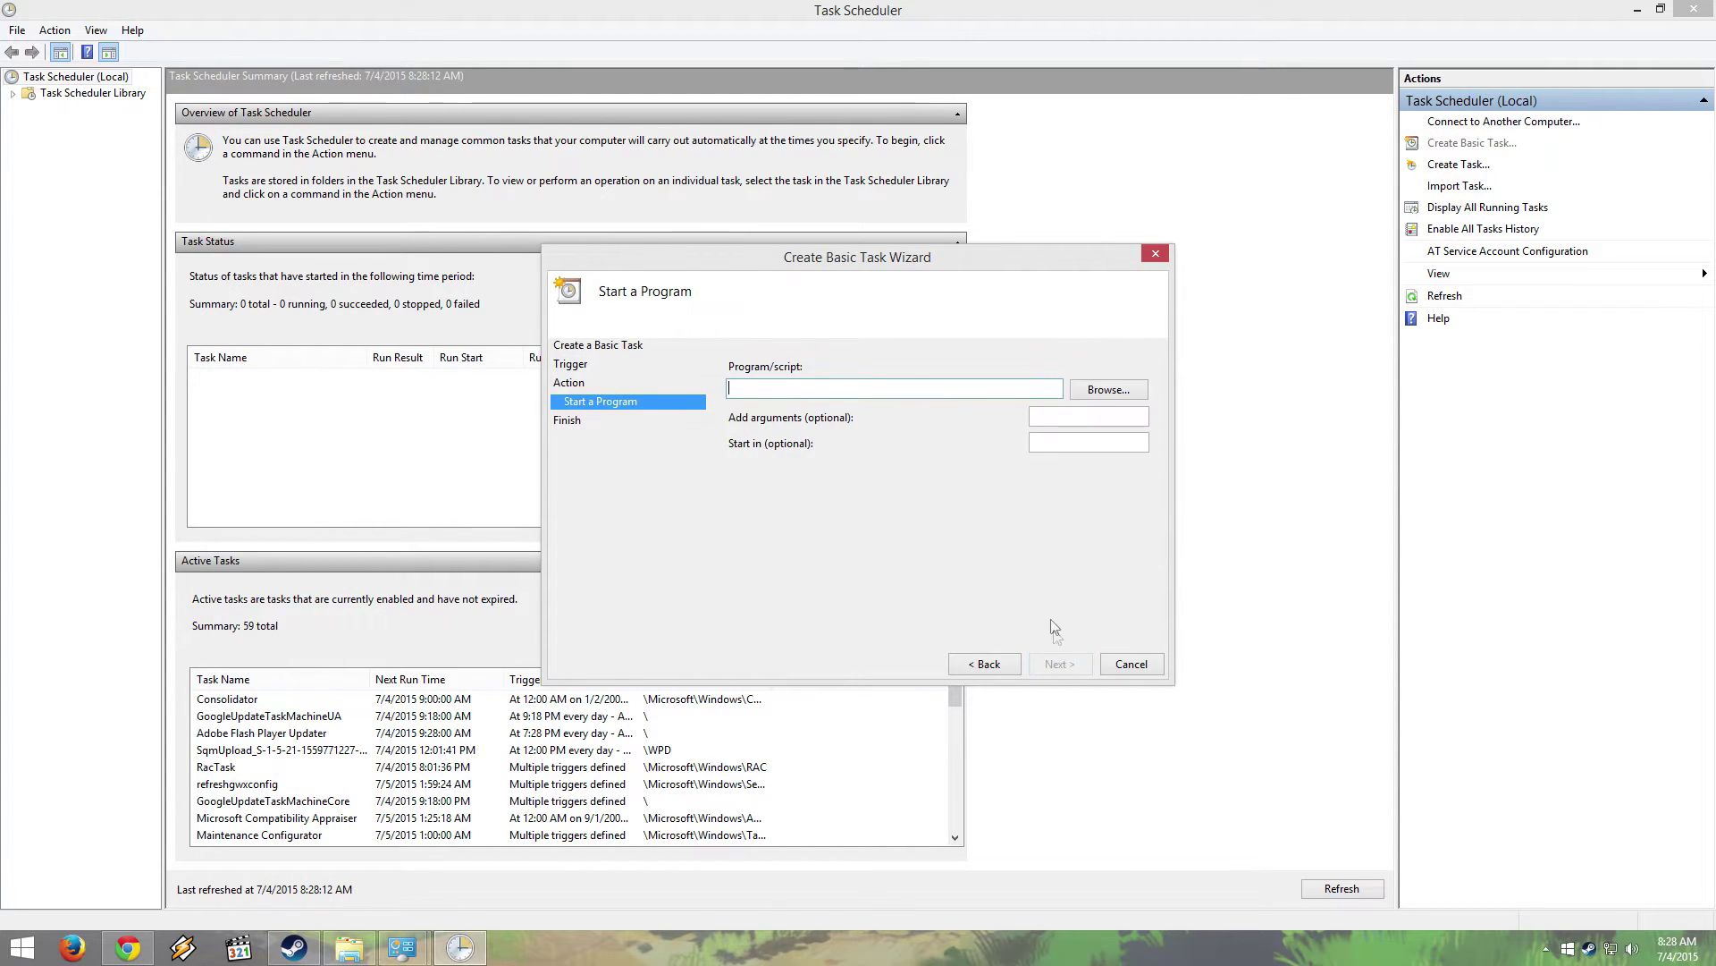
pyautogui.click(1100, 389)
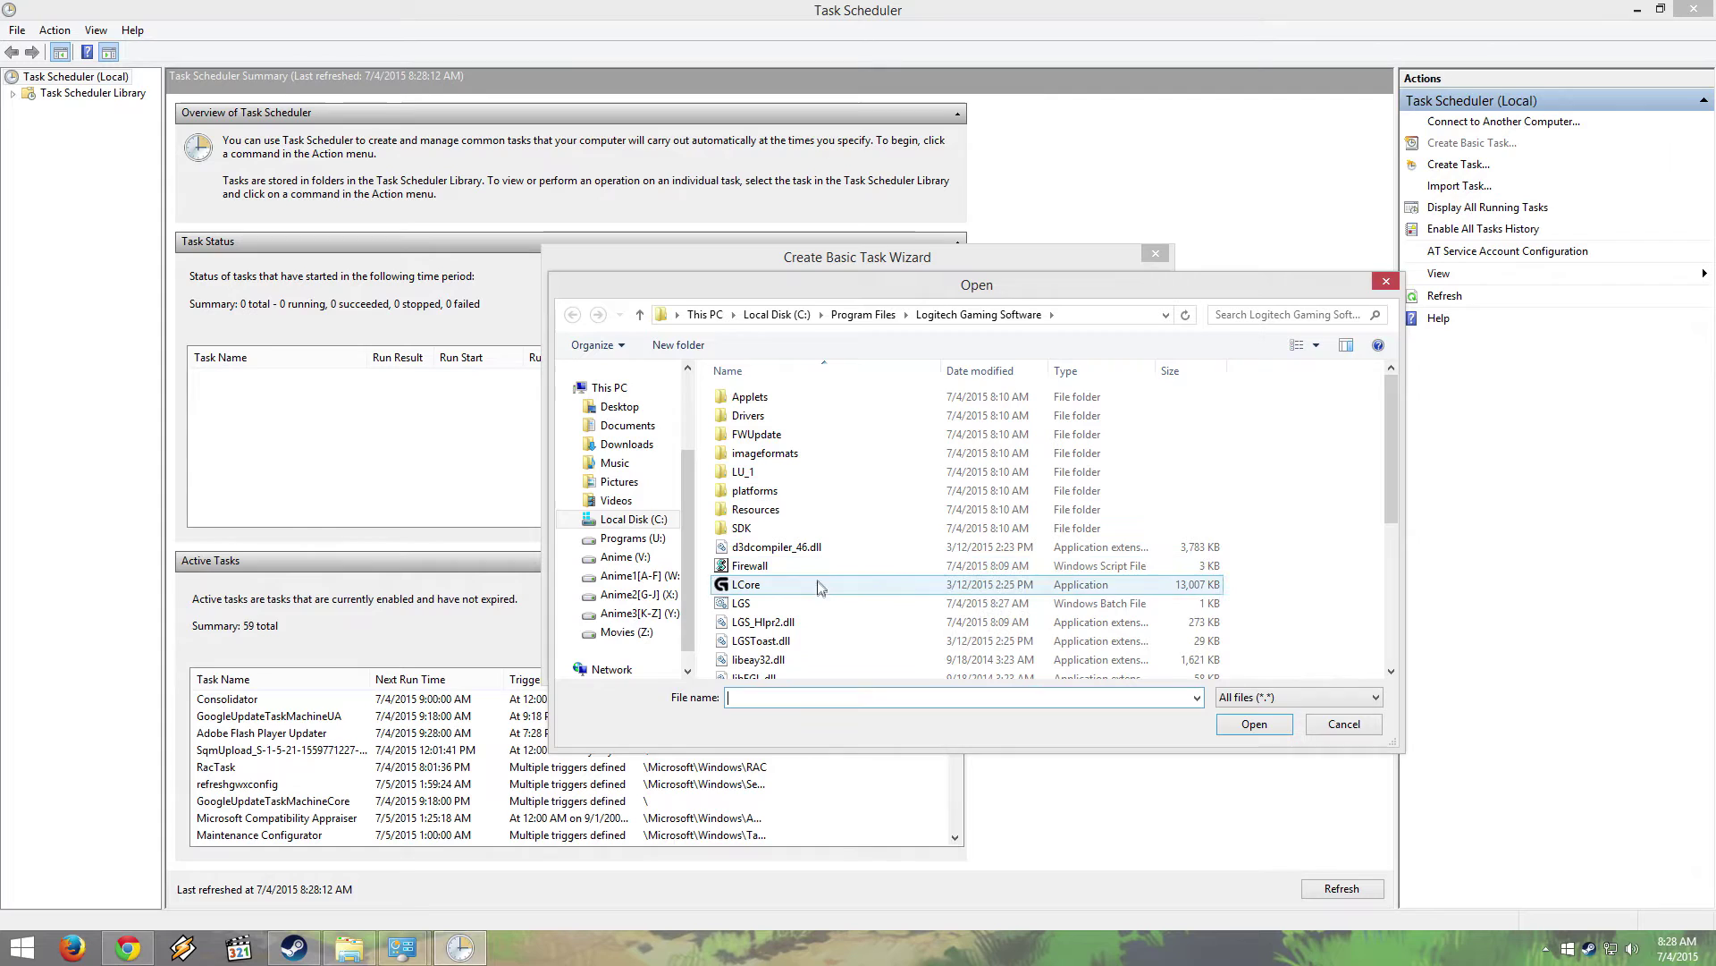
pyautogui.click(805, 602)
pyautogui.click(1238, 722)
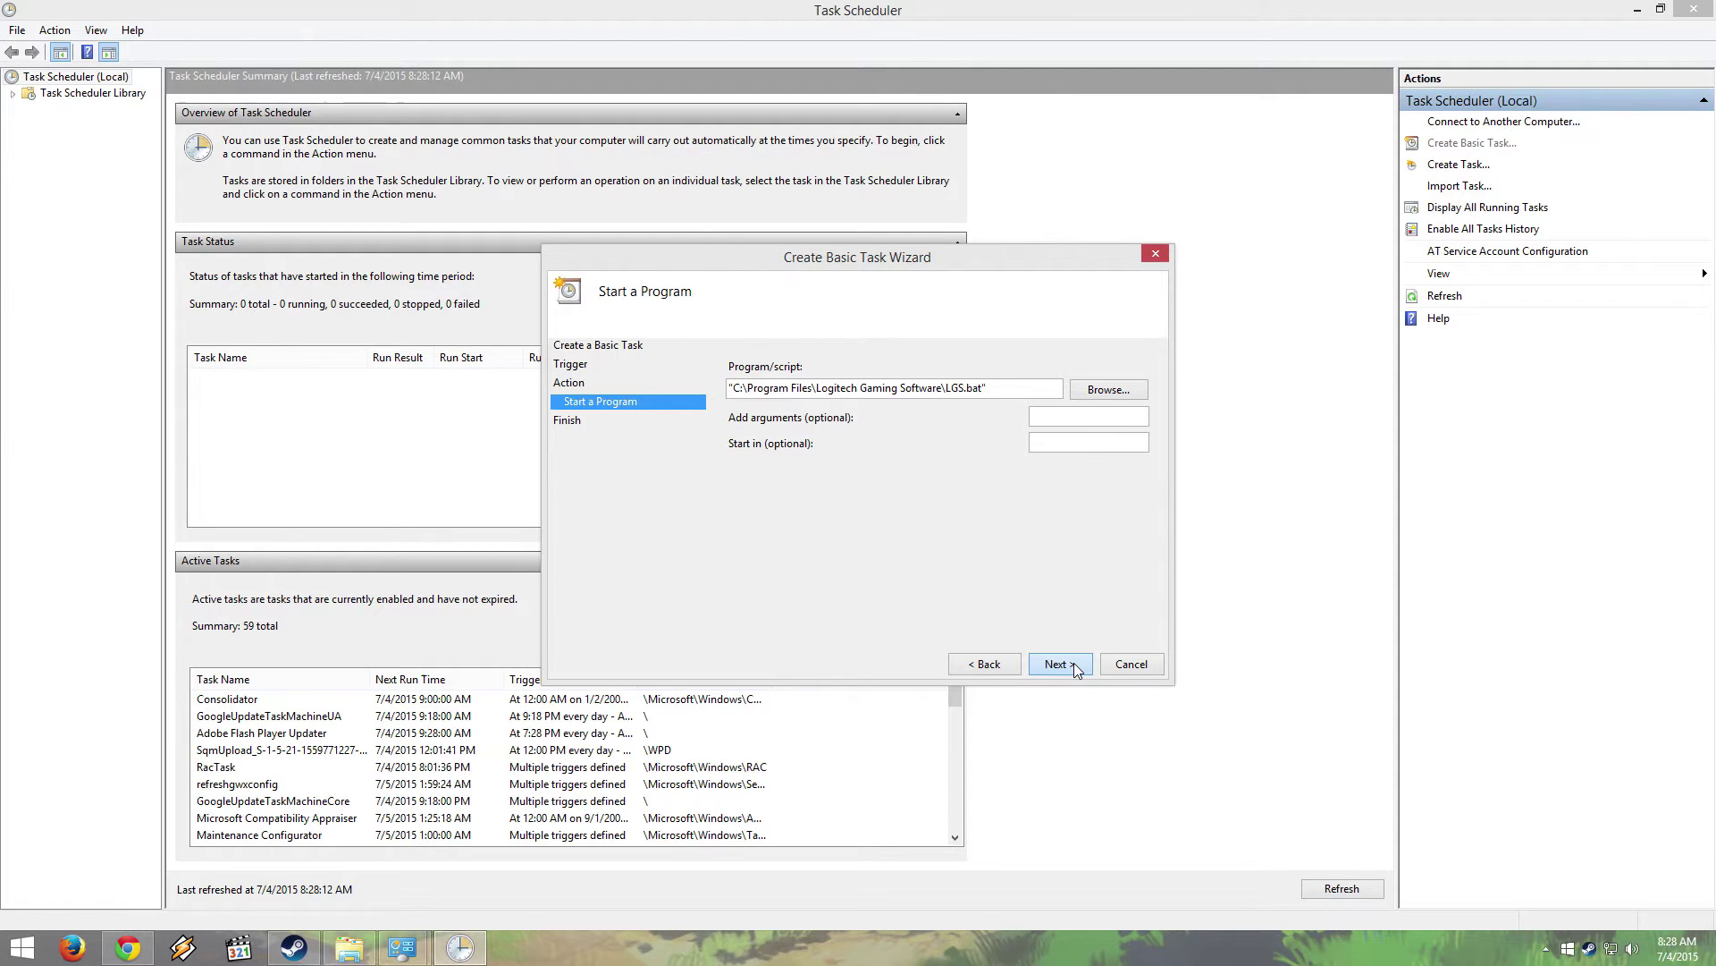
pyautogui.click(1076, 666)
pyautogui.click(1073, 662)
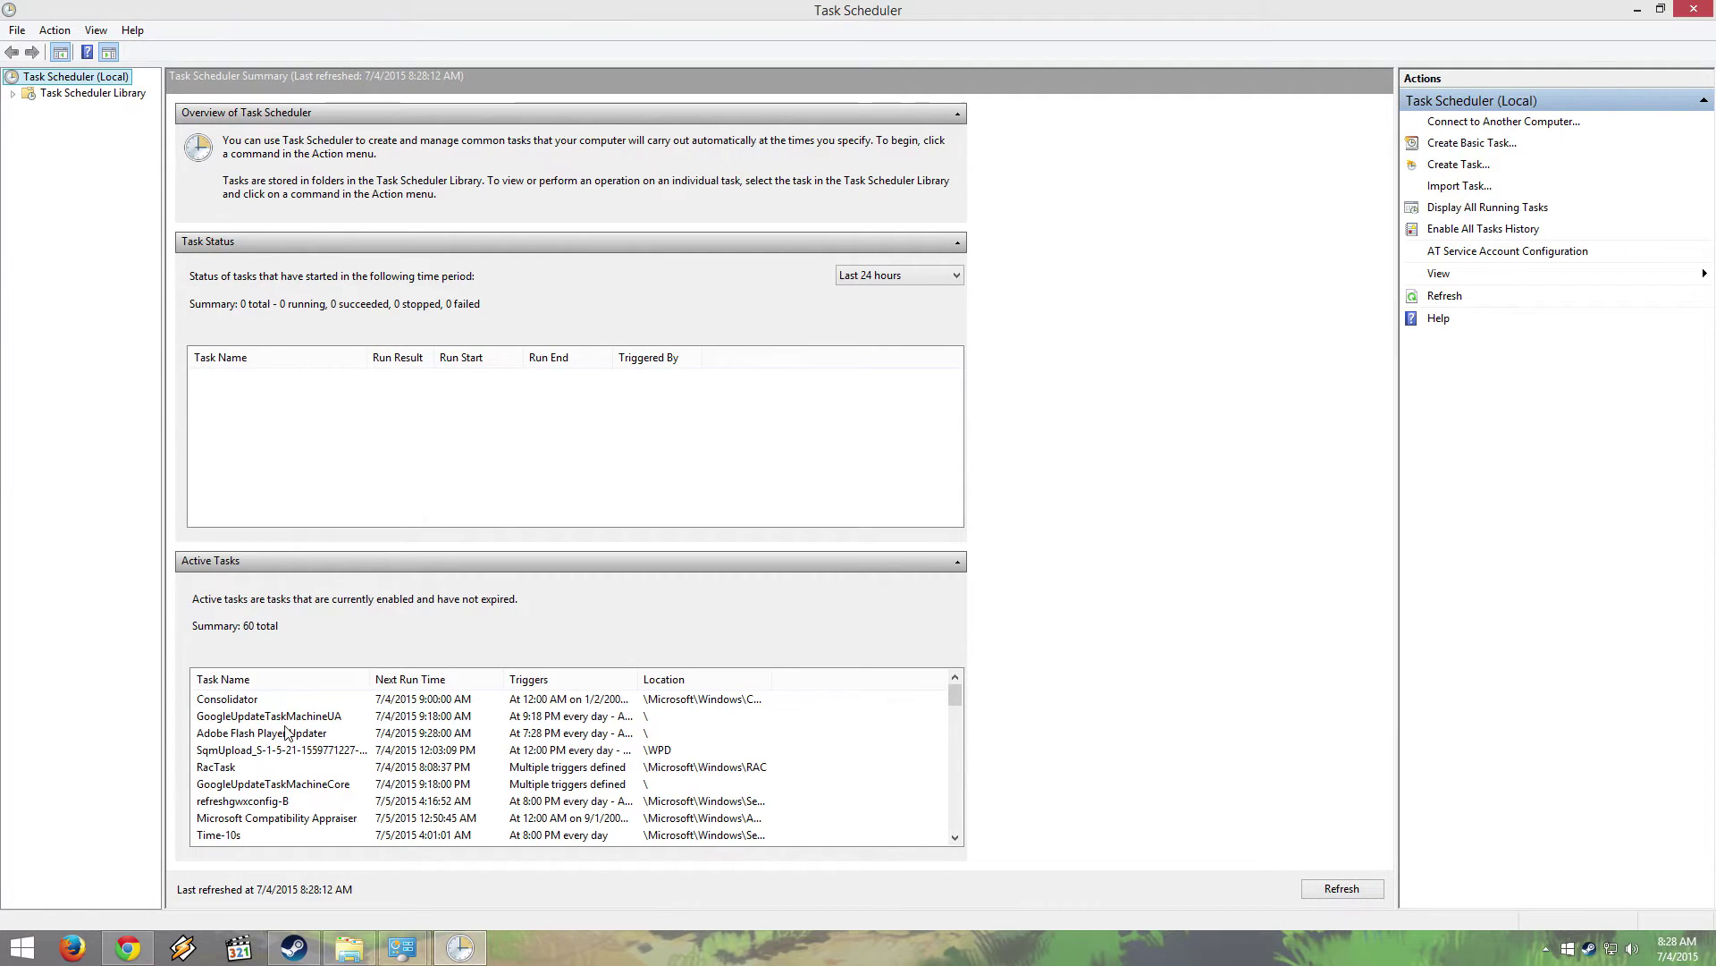
# Restart Windows from the Start button's power menu to test the logon task
pyautogui.rightClick(21, 947)
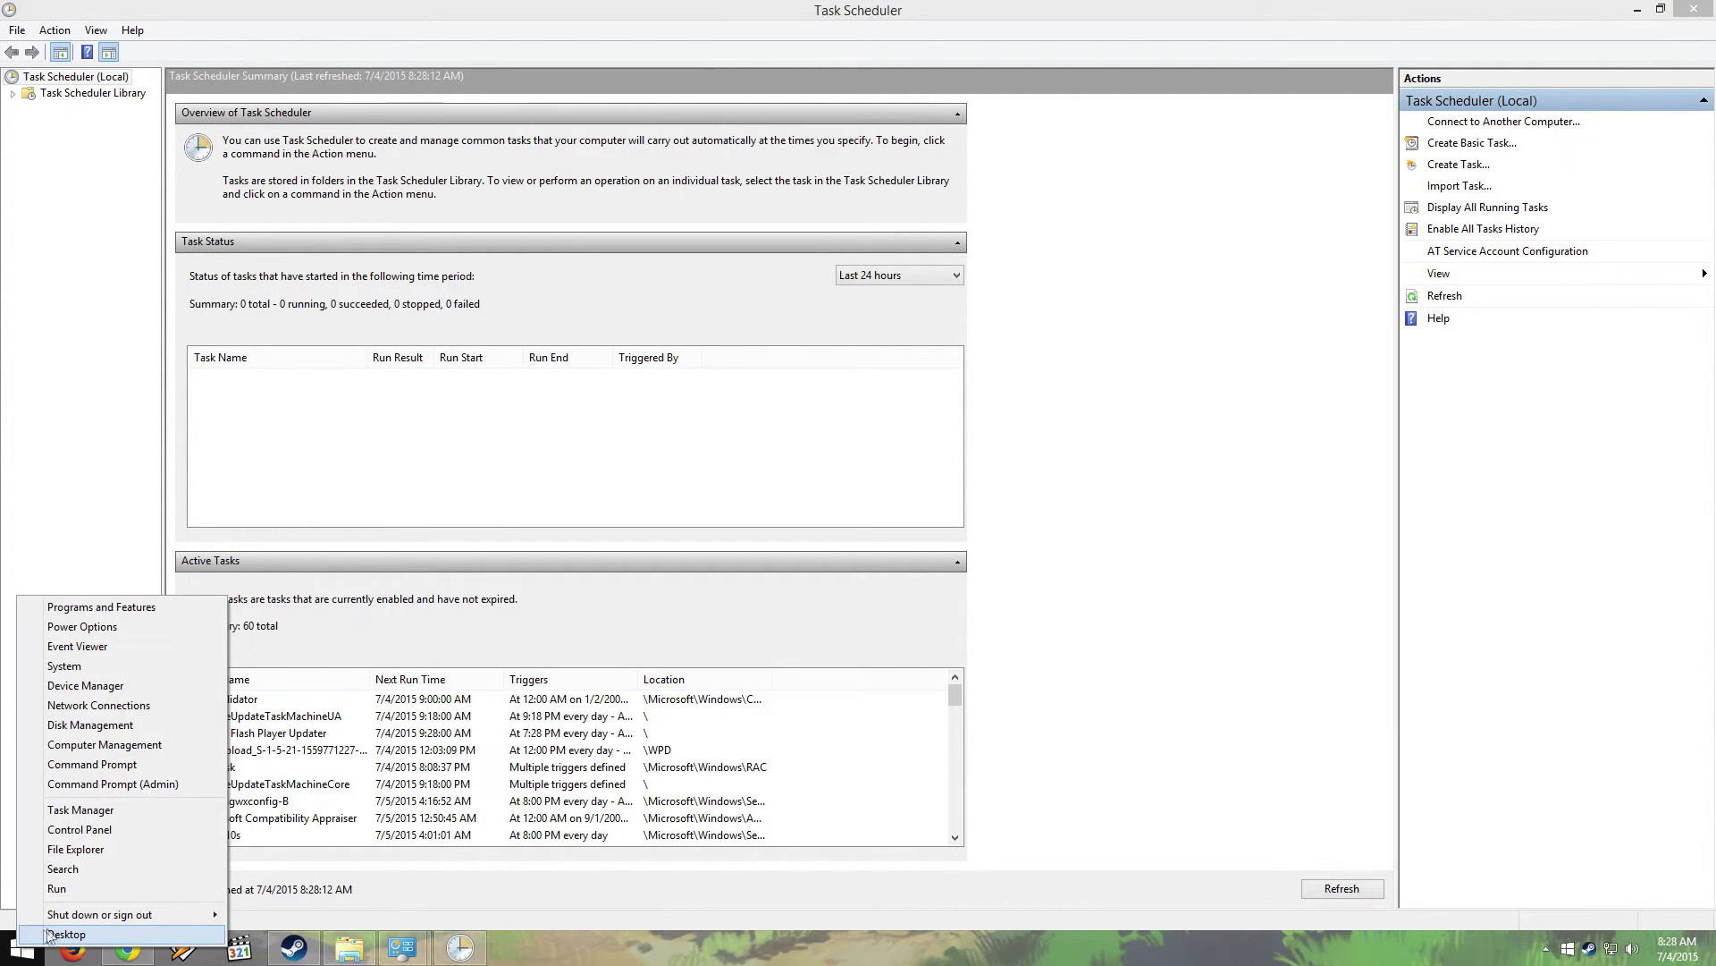
pyautogui.moveTo(134, 914)
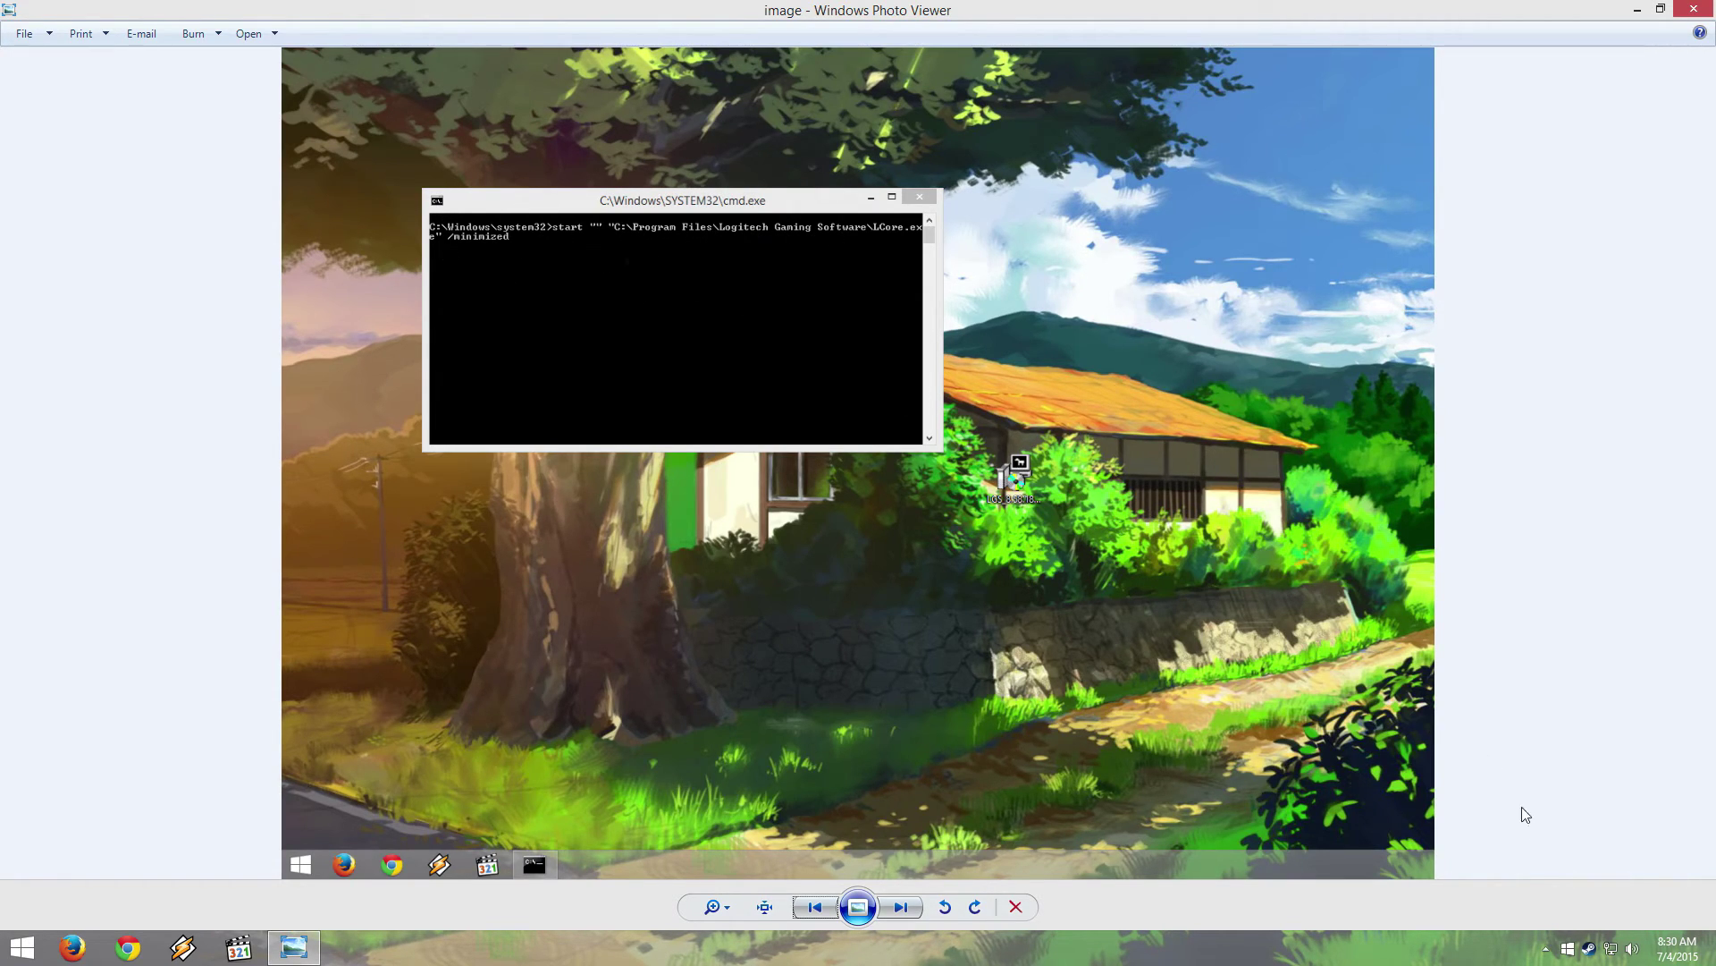
# Expand the hidden tray icons to confirm Logitech Gaming Software 8.58.183 is running
pyautogui.click(1545, 947)
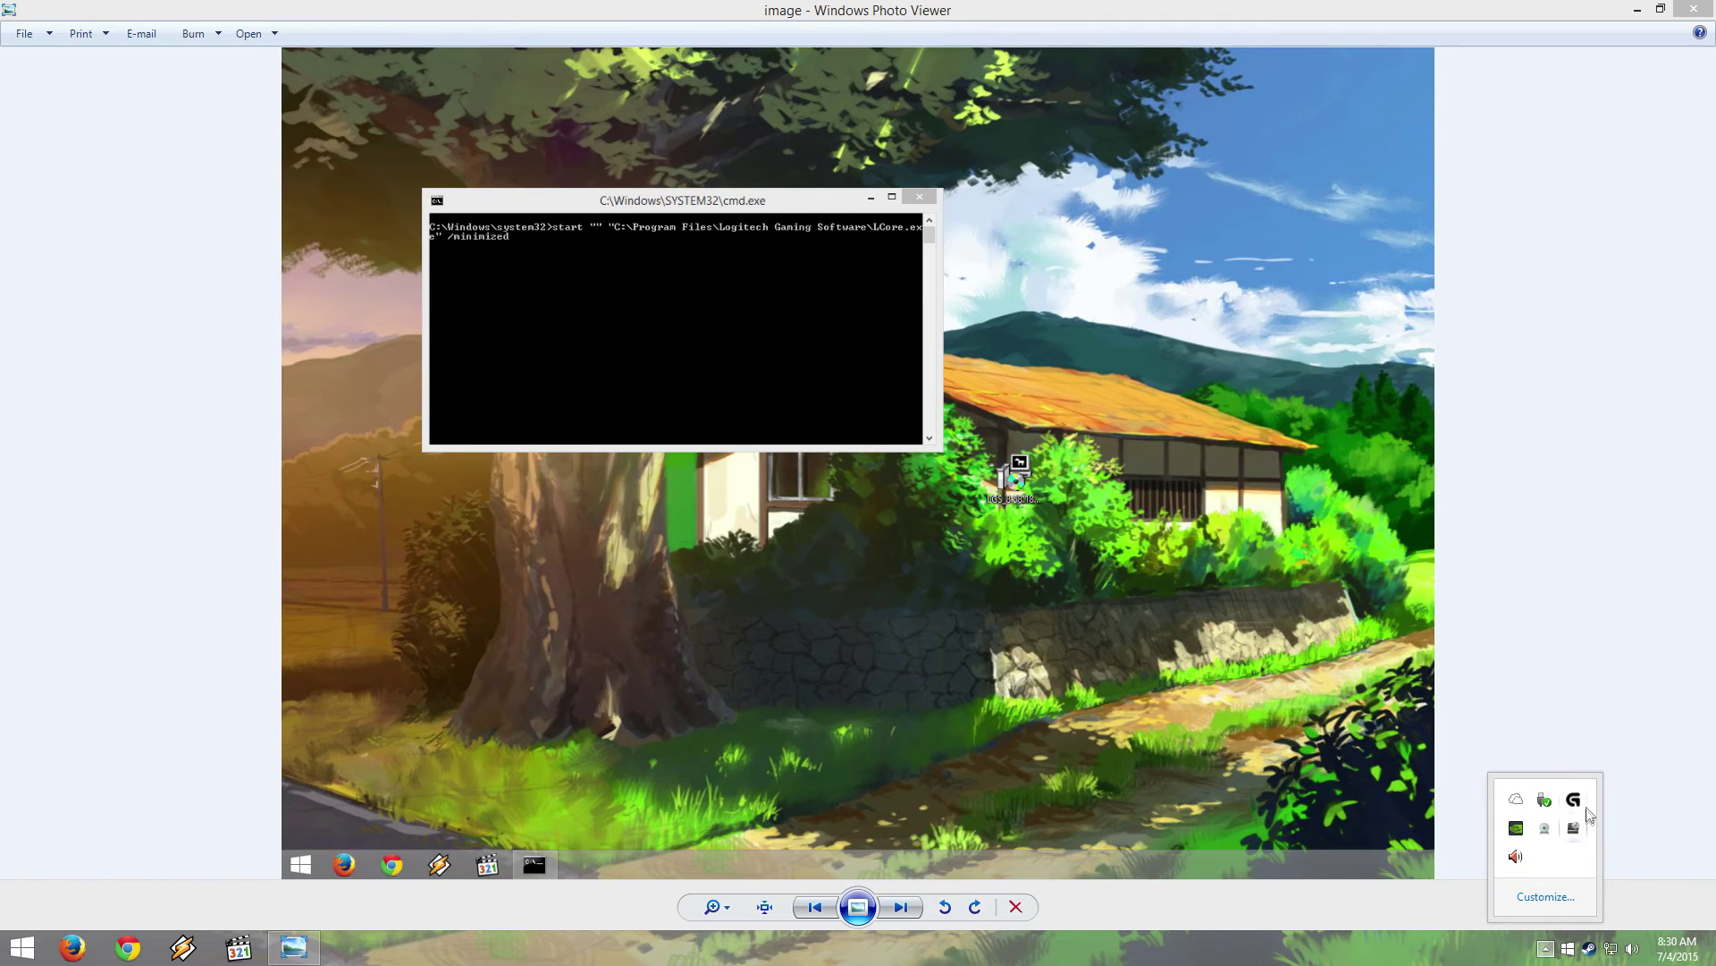